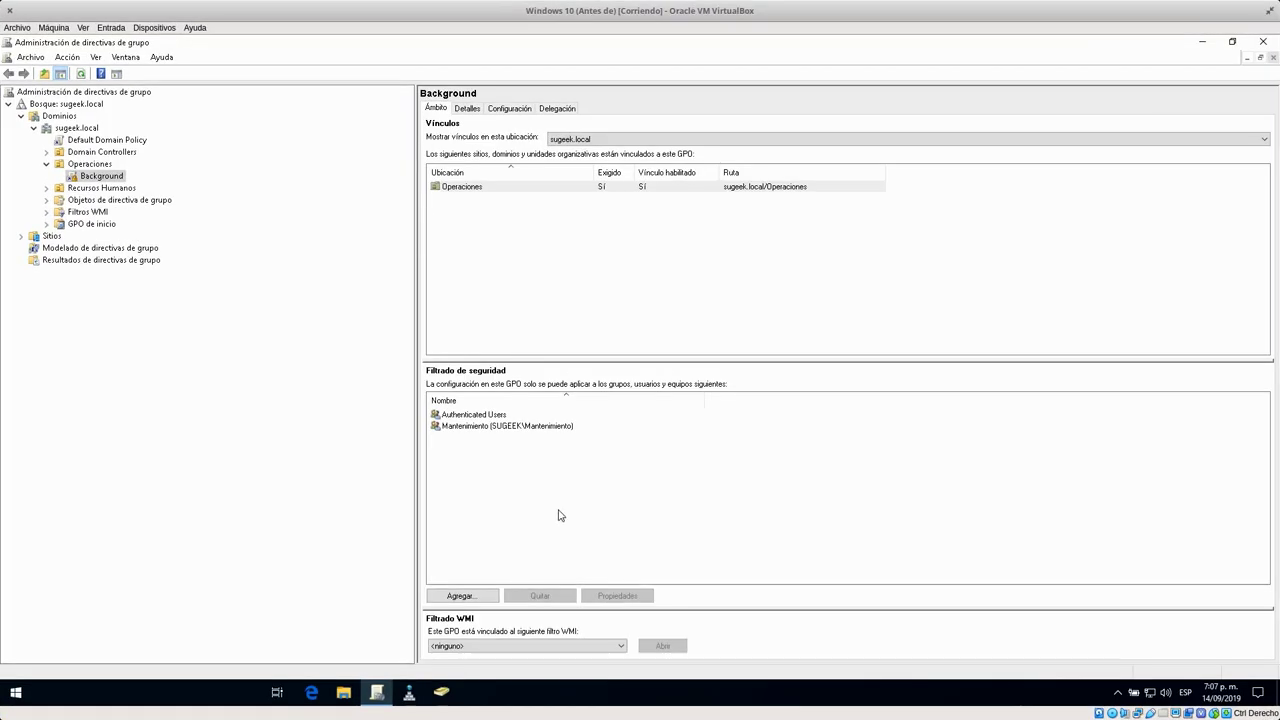
Review the groups in the Background policy's security filtering and close the Group Policy Management console.
click(510, 427)
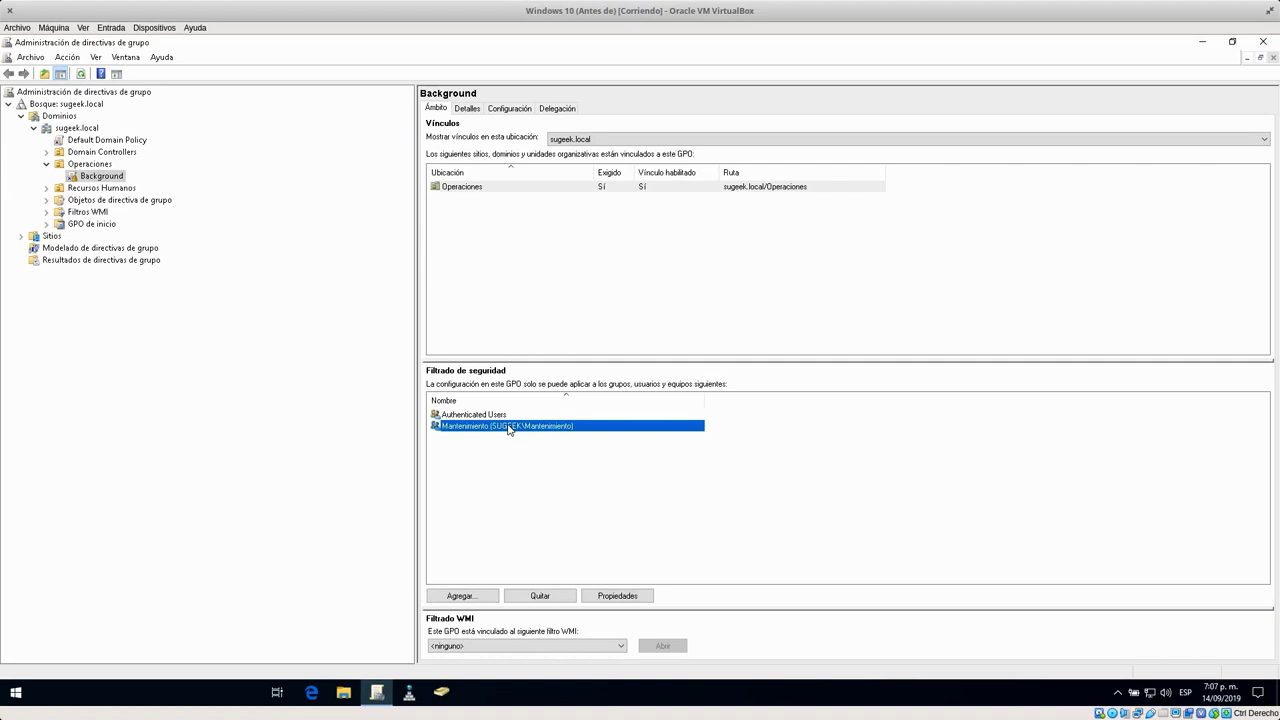
click(488, 416)
click(496, 426)
click(496, 416)
click(503, 427)
click(492, 416)
click(503, 427)
click(506, 416)
click(505, 427)
click(508, 449)
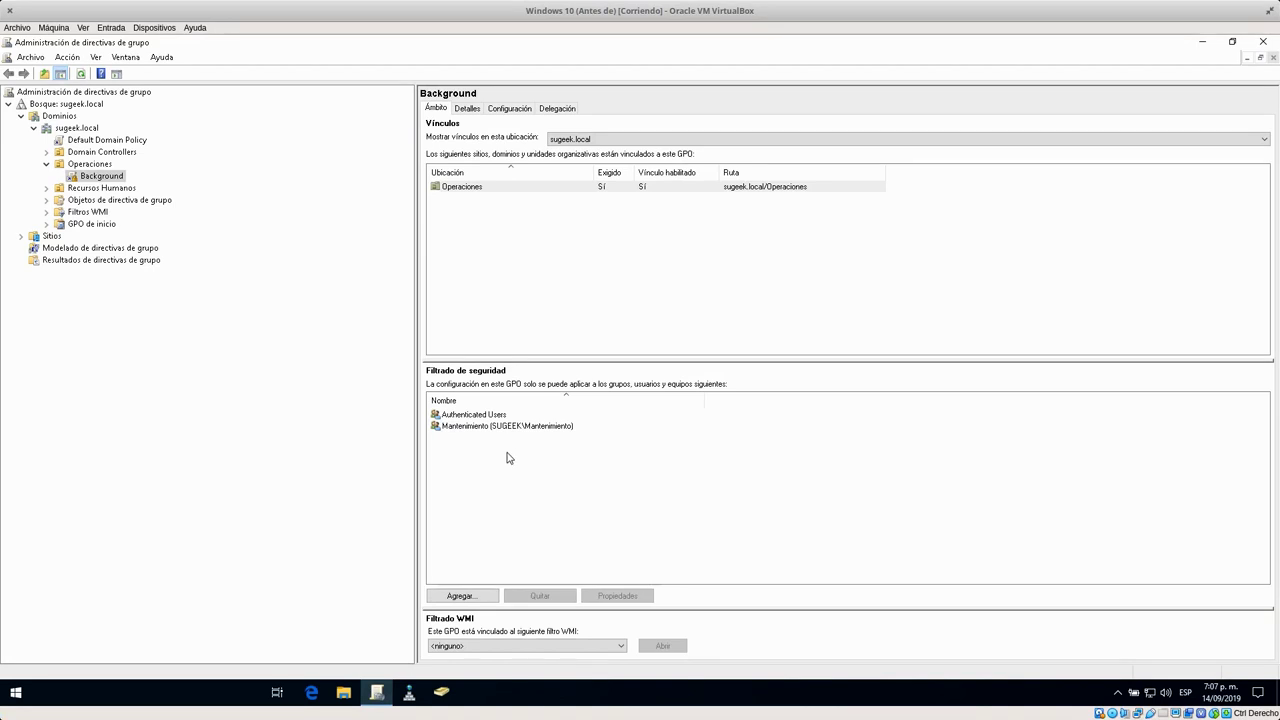
click(508, 428)
click(497, 416)
click(497, 427)
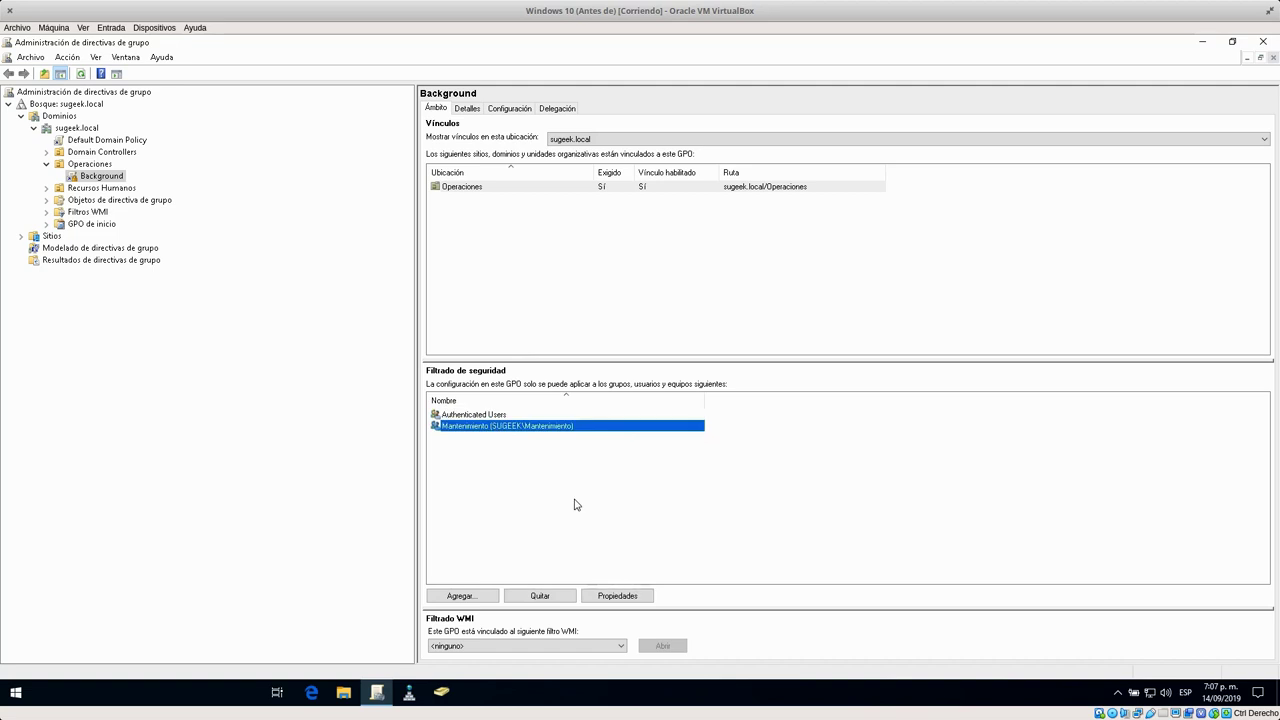
click(578, 505)
click(556, 428)
click(613, 538)
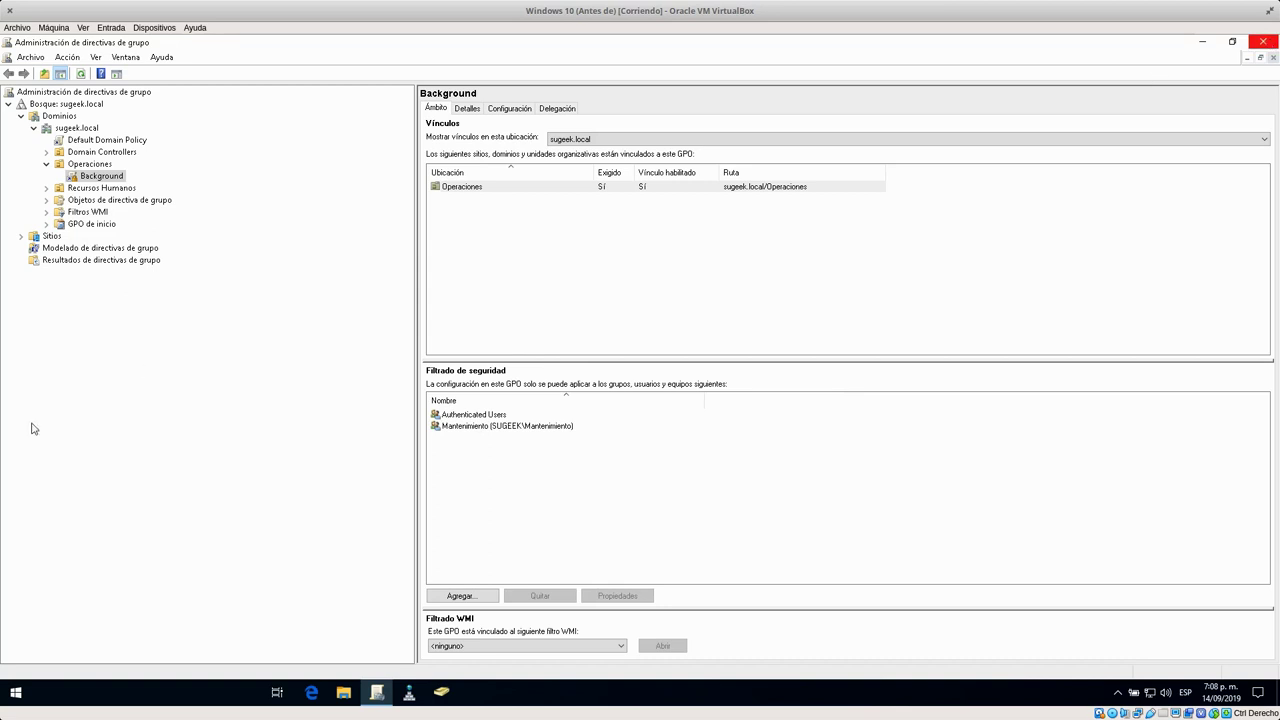
click(1262, 42)
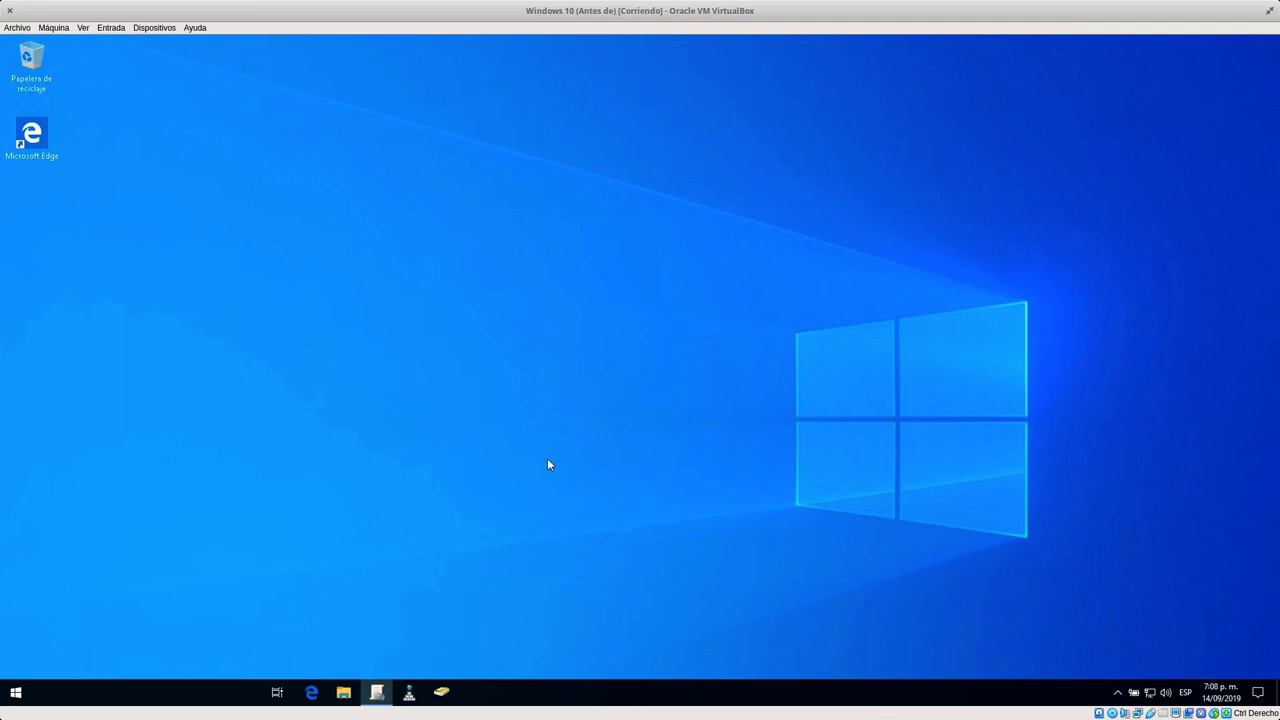
click(29, 688)
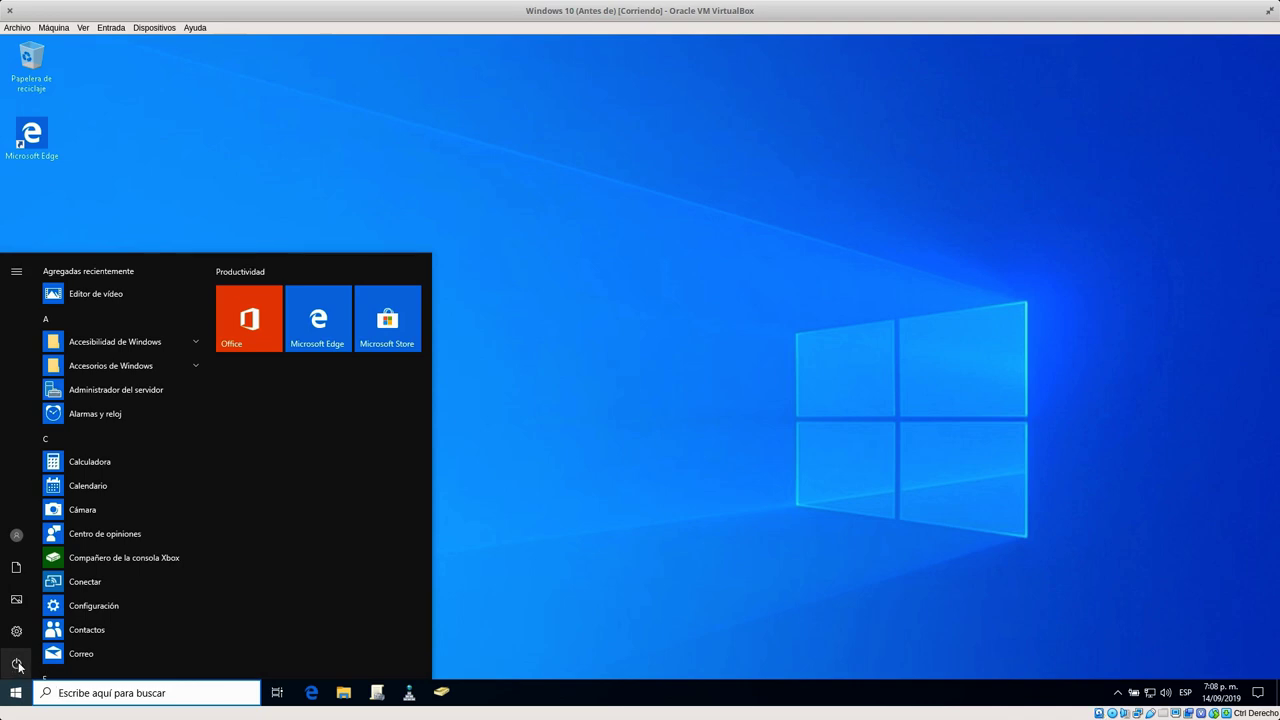
click(553, 458)
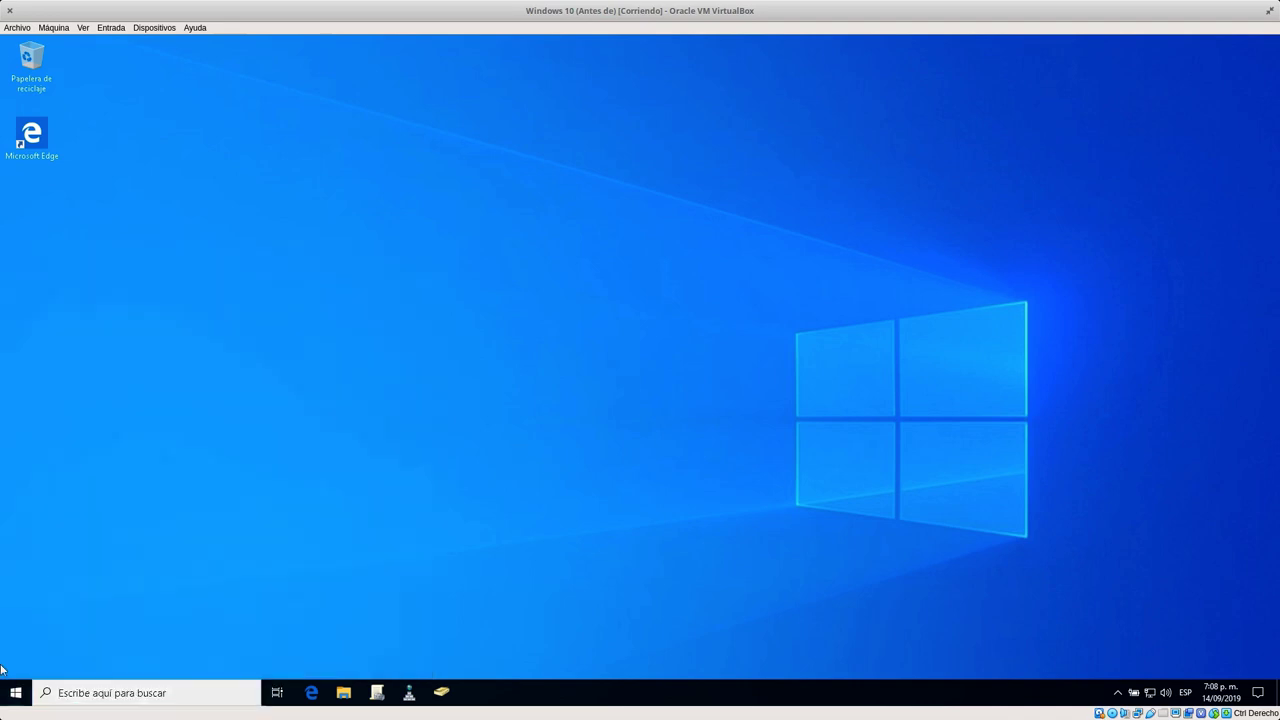
click(16, 693)
click(27, 661)
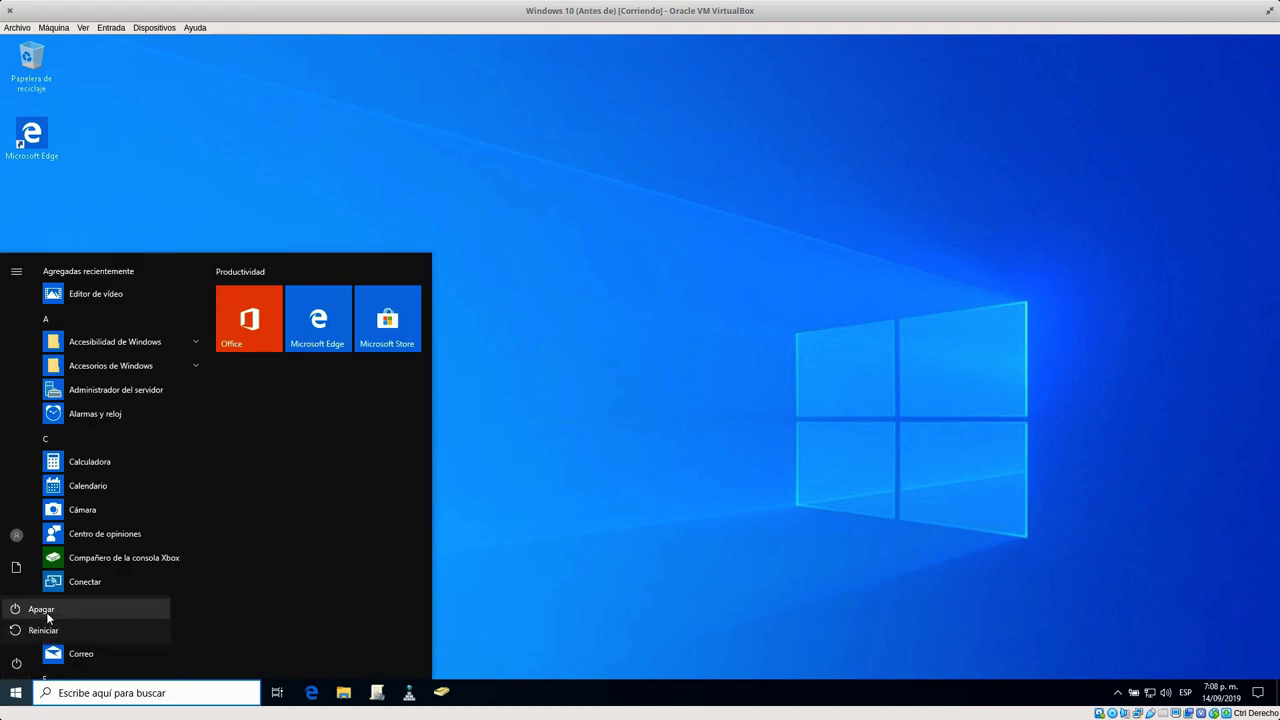
click(200, 612)
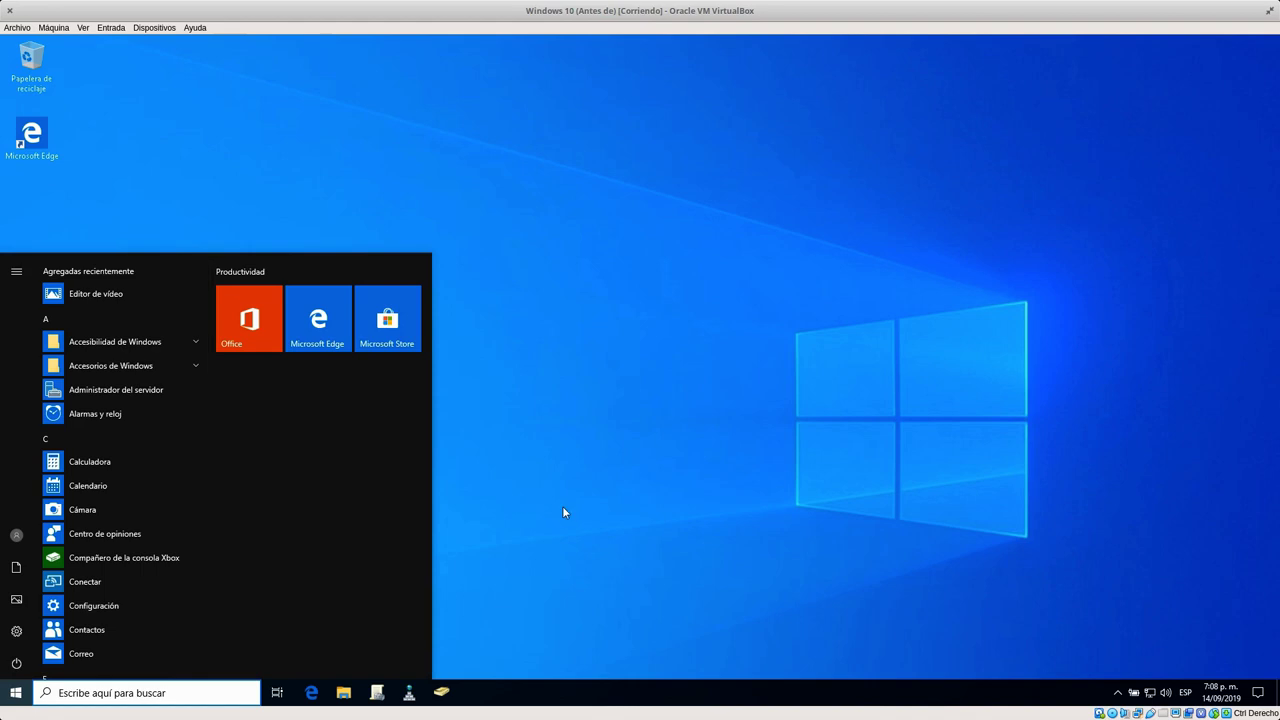
click(723, 486)
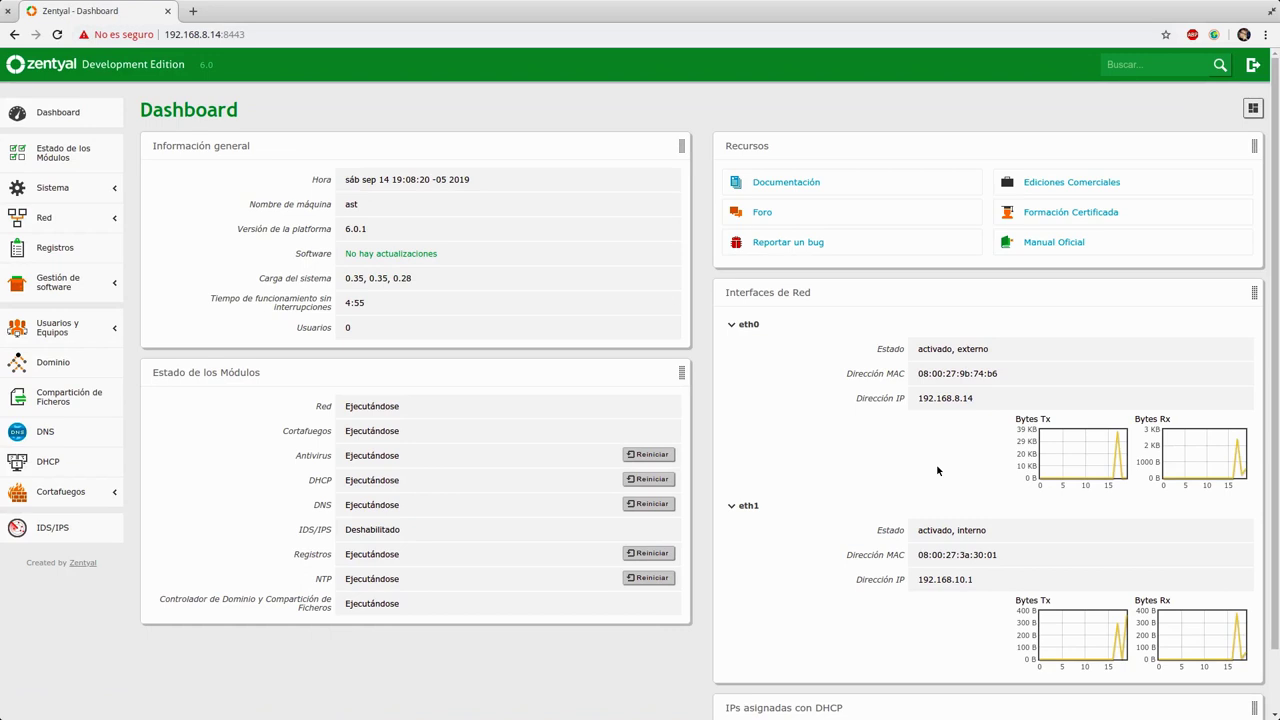
Look over the module status, network interfaces and DHCP-assigned IPs on the Zentyal dashboard.
scroll(1100, 620, down, 1)
scroll(1106, 625, up, 1)
scroll(1106, 625, down, 1)
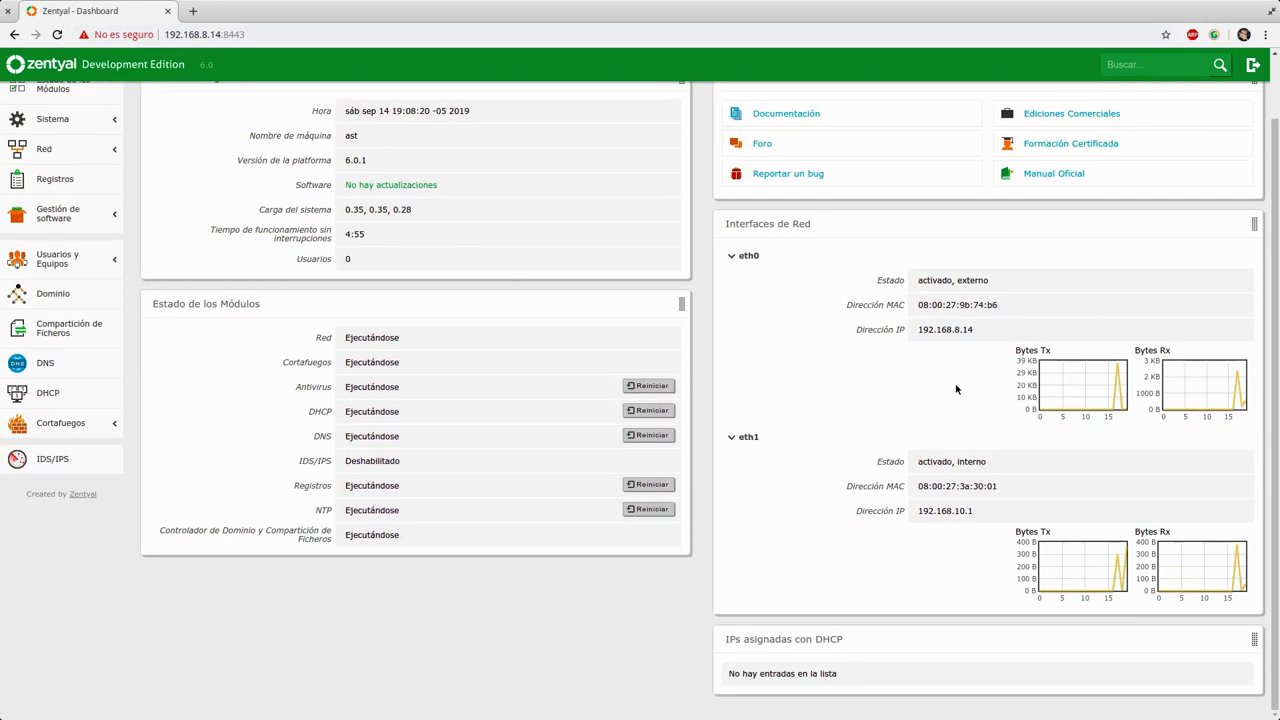
scroll(925, 400, up, 1)
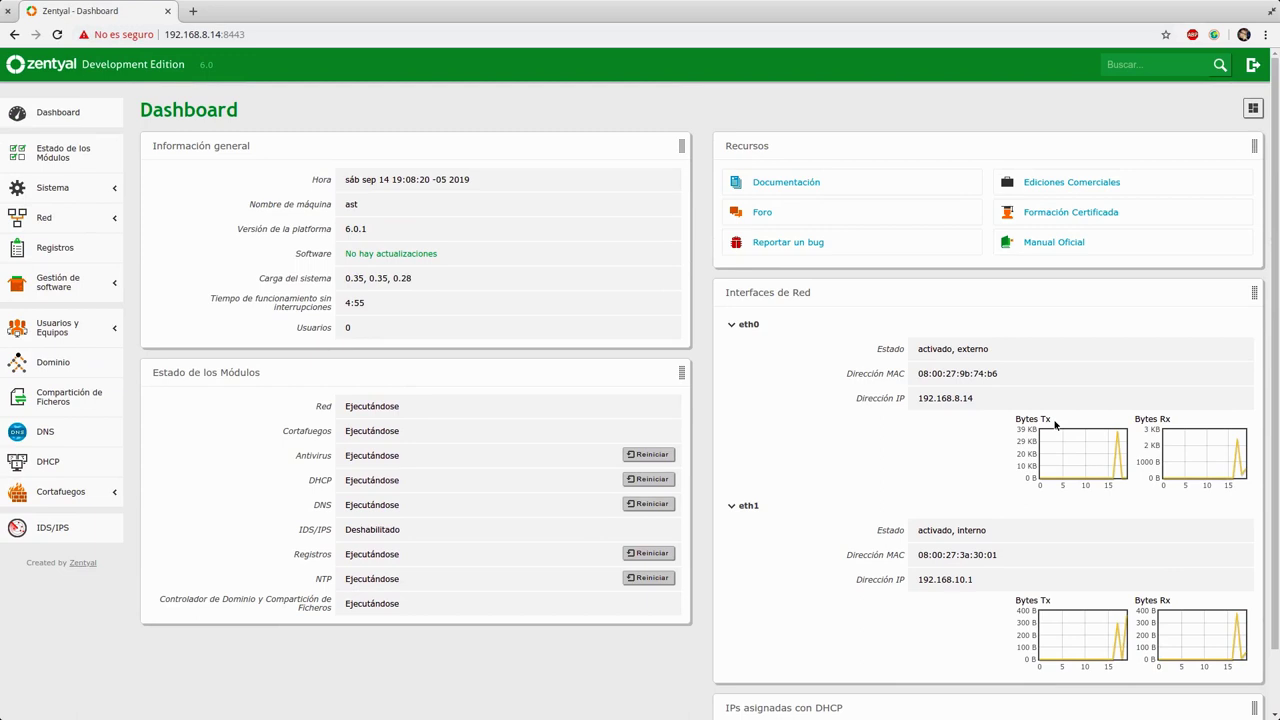
scroll(1040, 445, down, 1)
scroll(1023, 463, up, 1)
Enable the IDS/IPS module in the module status configuration and save the changes.
click(80, 530)
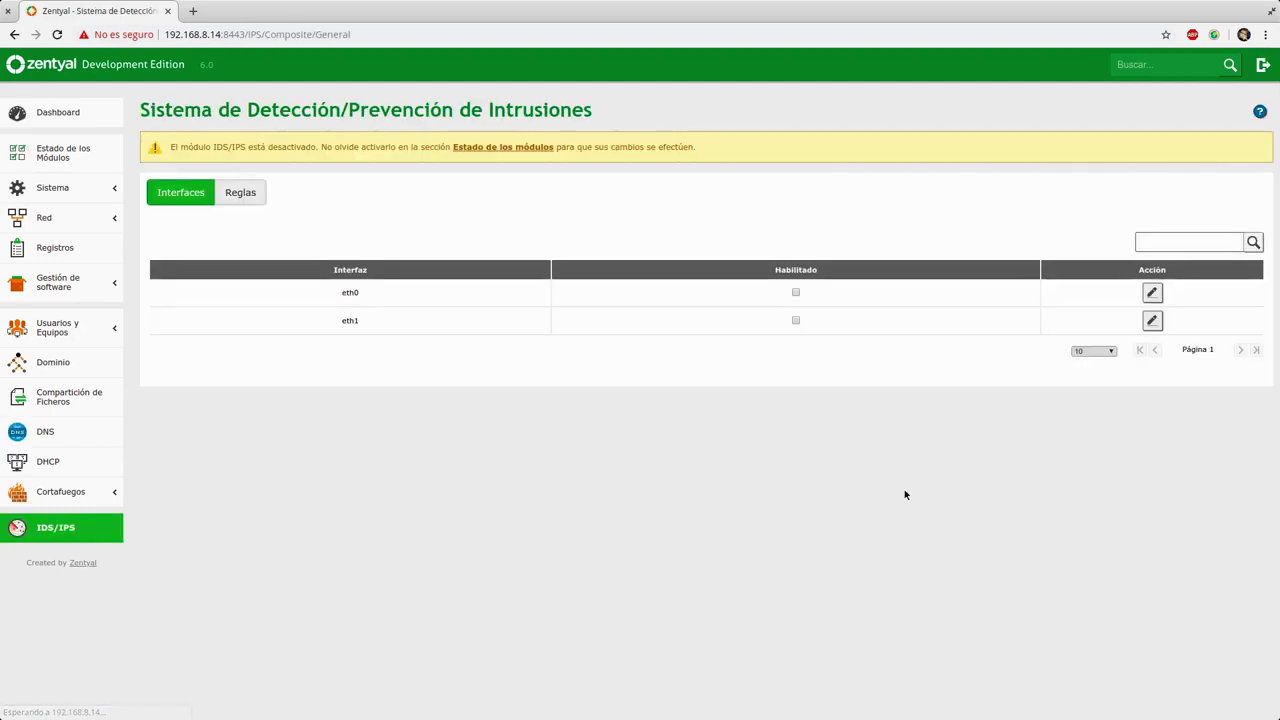
click(519, 148)
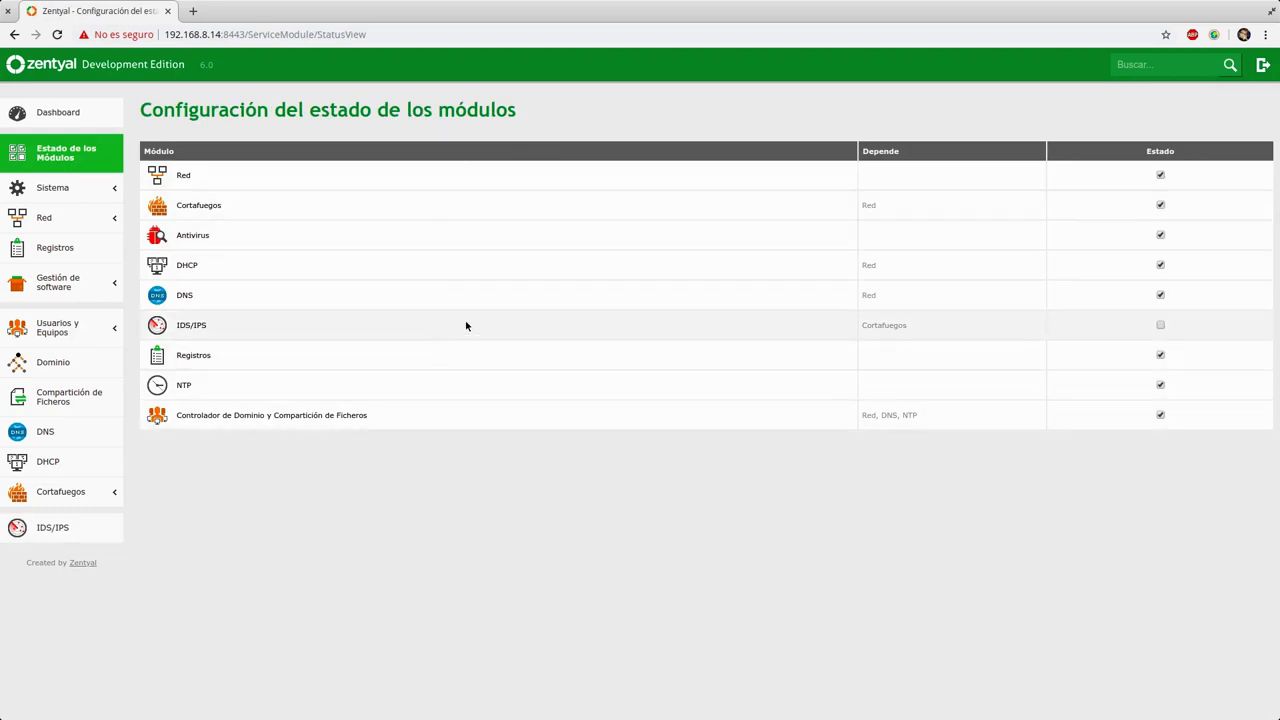
click(1160, 325)
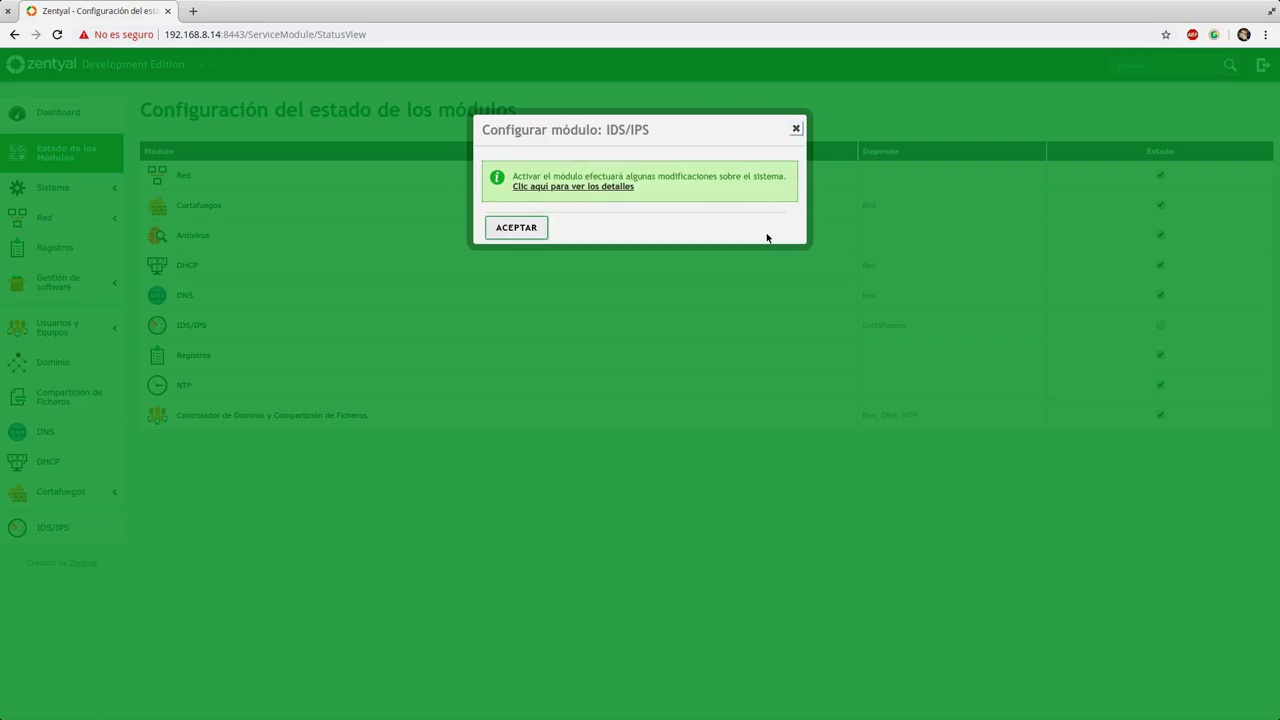
click(543, 227)
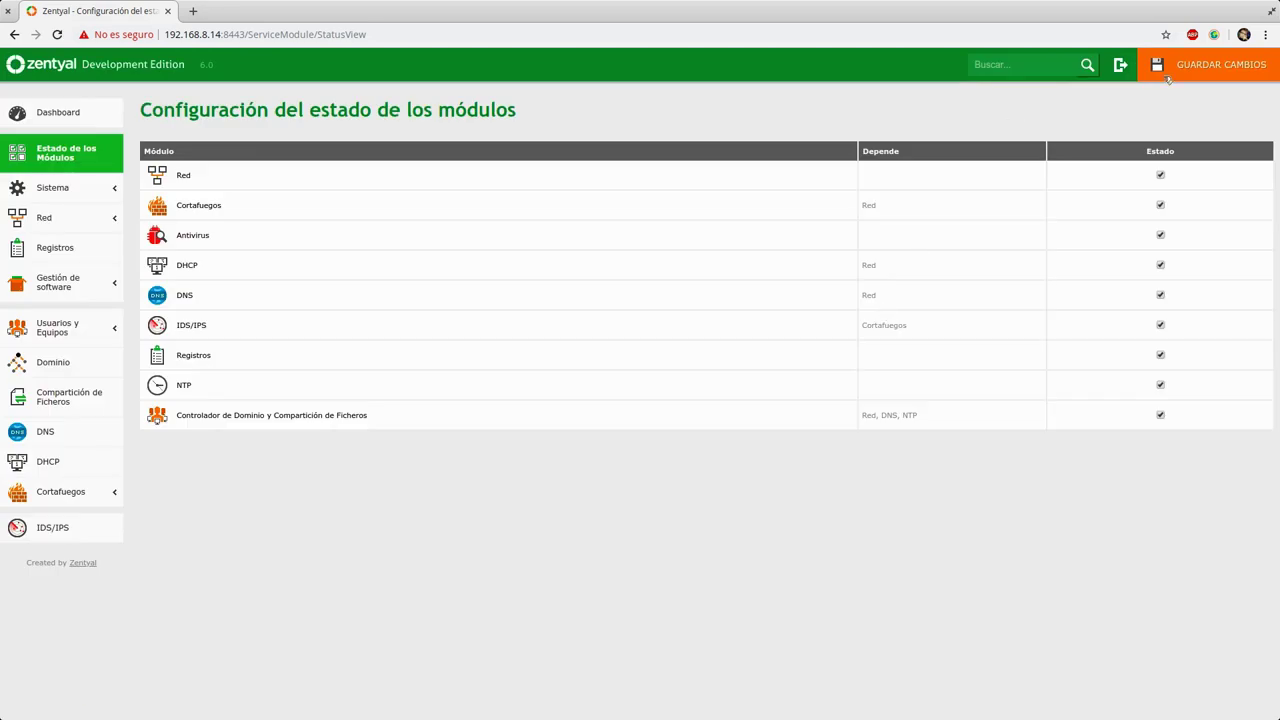
click(1200, 64)
click(501, 397)
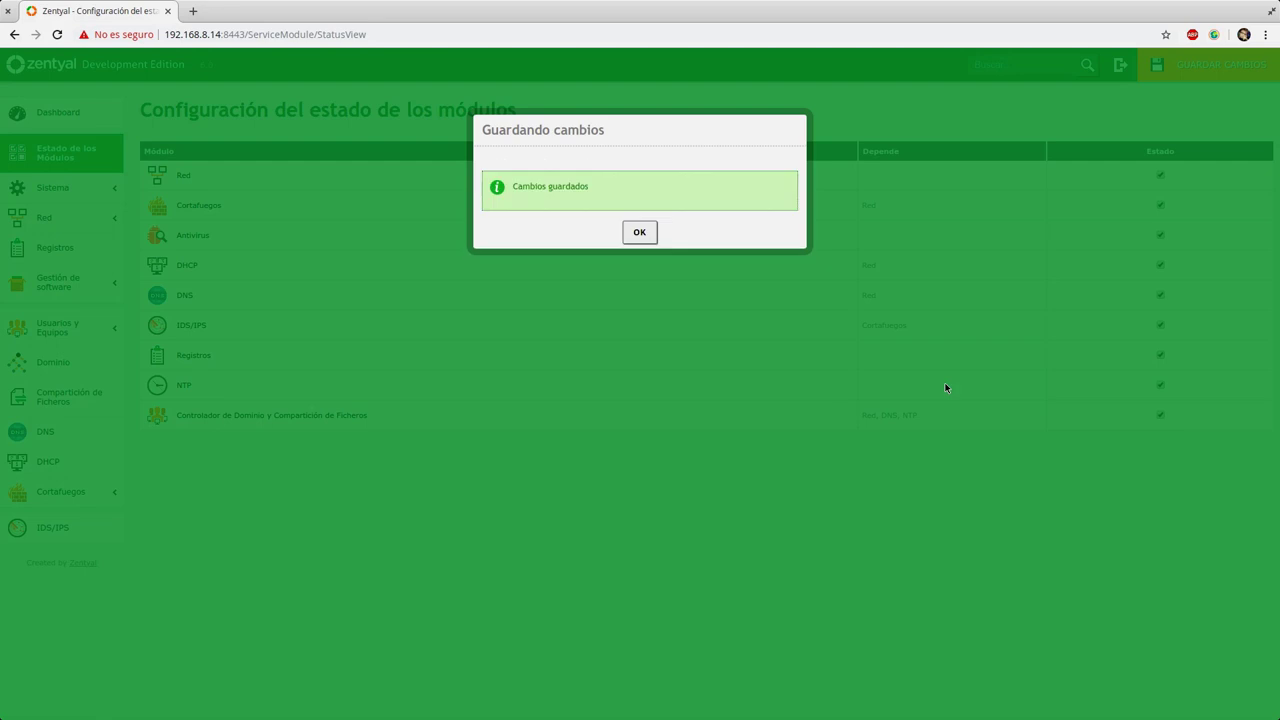
click(640, 234)
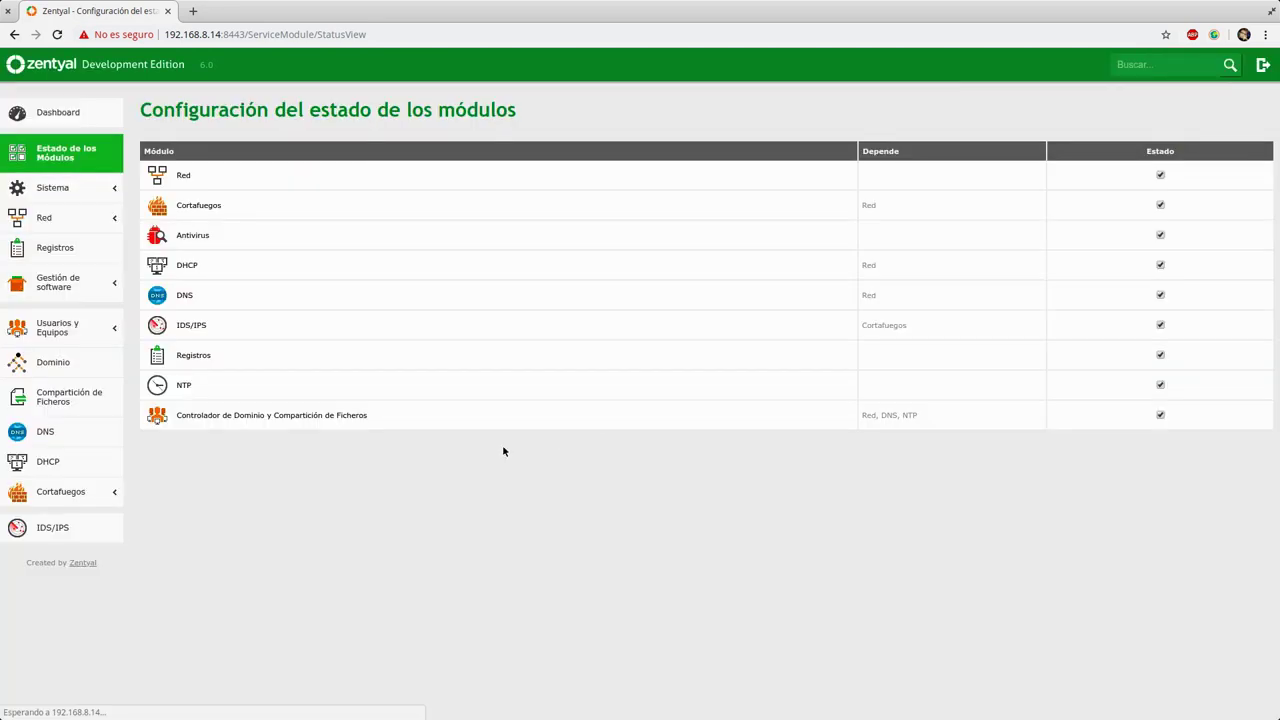
View the firewall's packet filtering rules from internal networks to Zentyal and return to the IDS/IPS page.
click(5, 530)
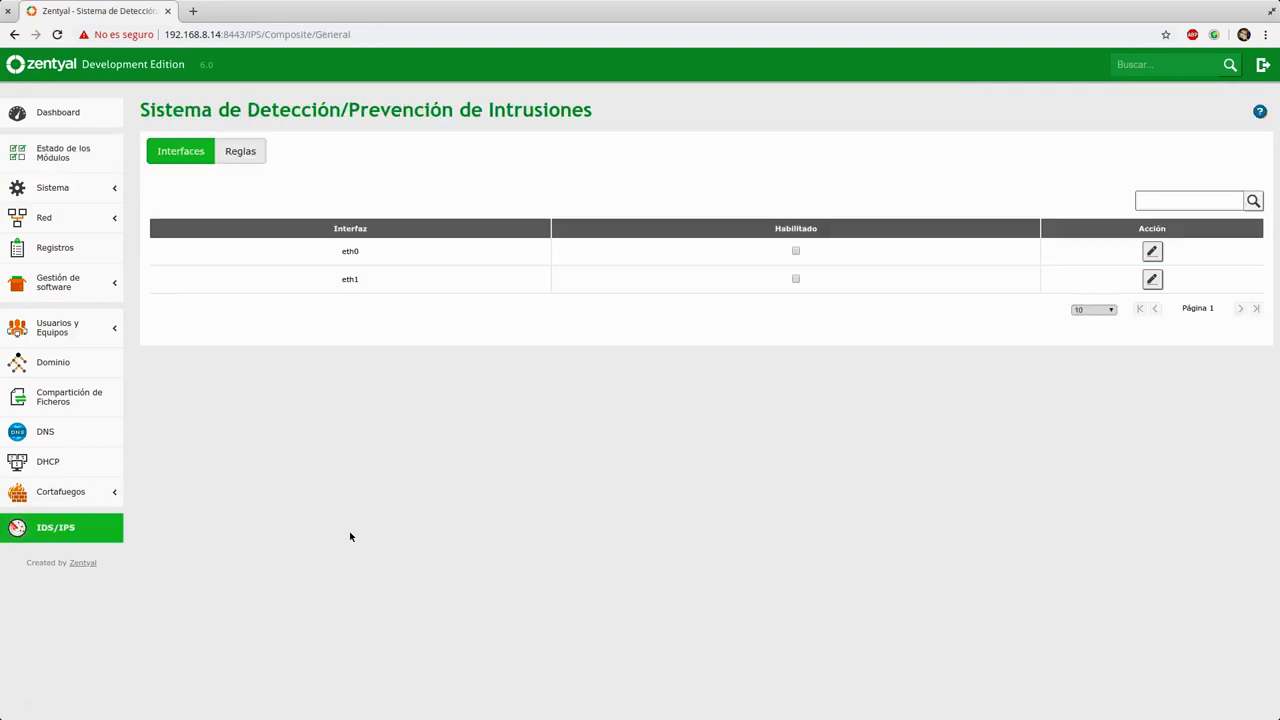
click(47, 497)
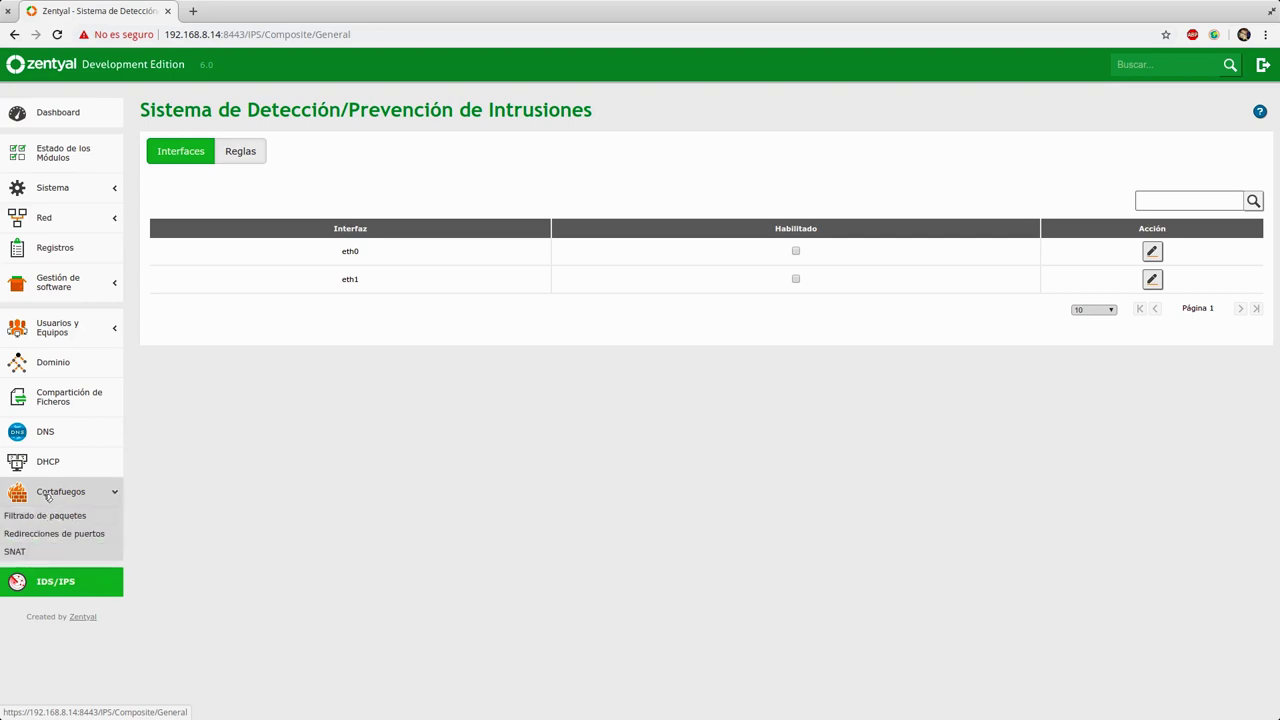
click(44, 515)
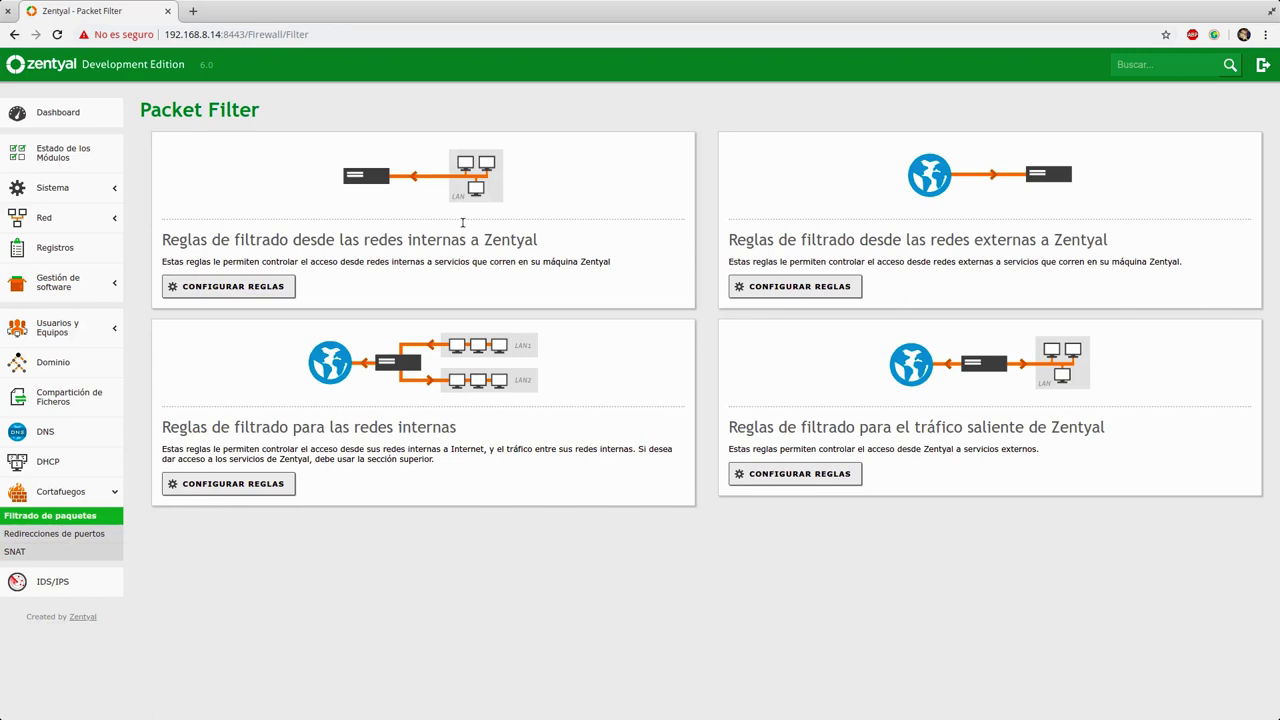
click(225, 288)
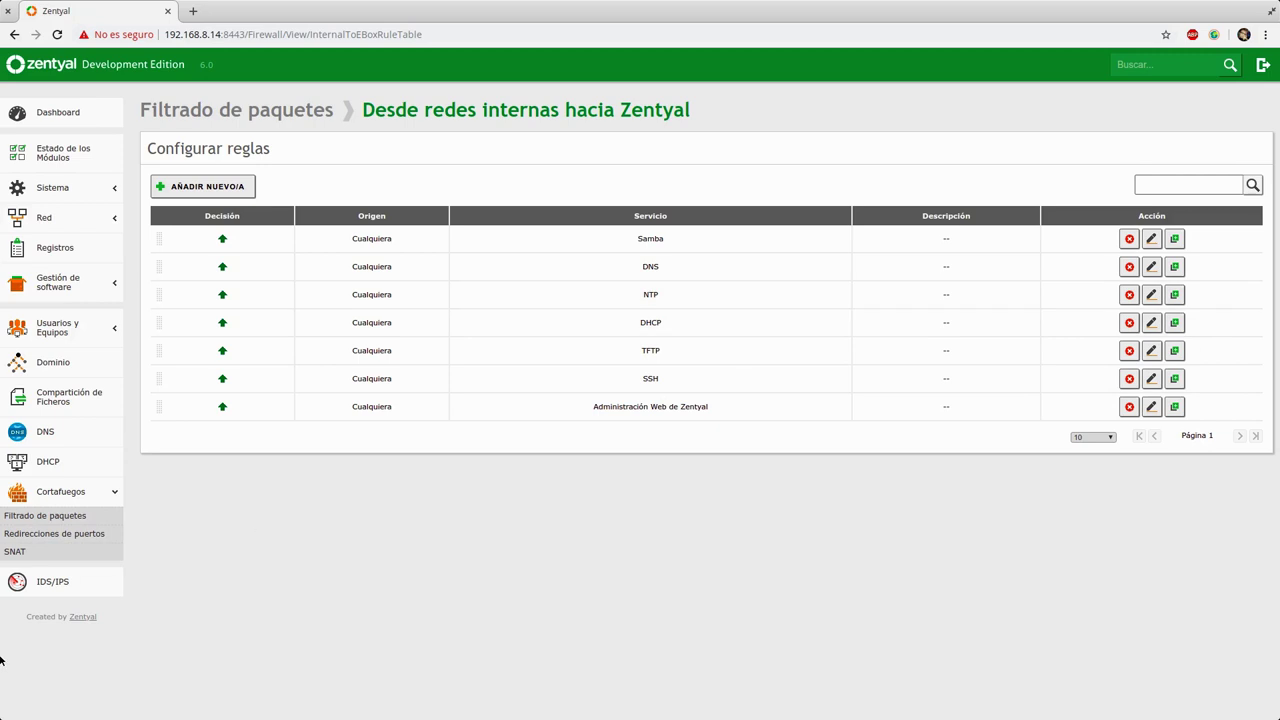
click(38, 588)
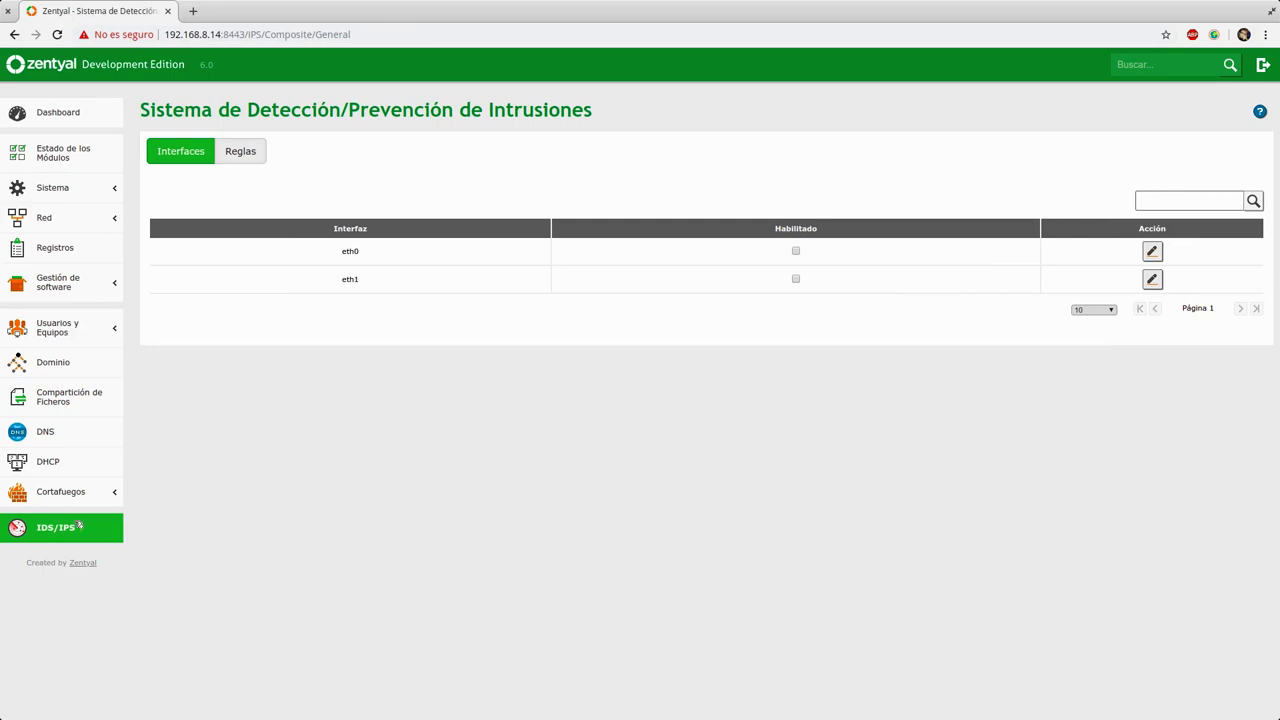
Check the settings of the eth0 network interface.
click(78, 221)
click(96, 245)
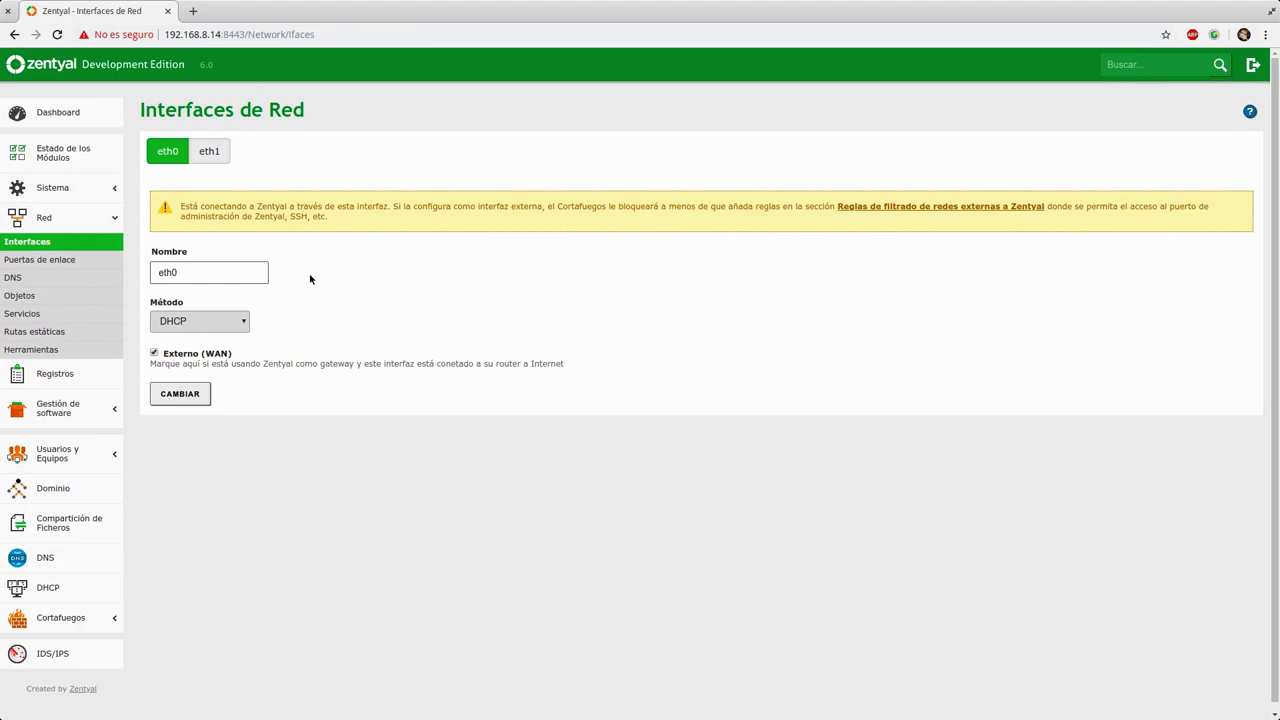
drag(200, 272, 157, 273)
Enable intrusion detection and prevention on the eth1 interface and save the changes.
click(47, 657)
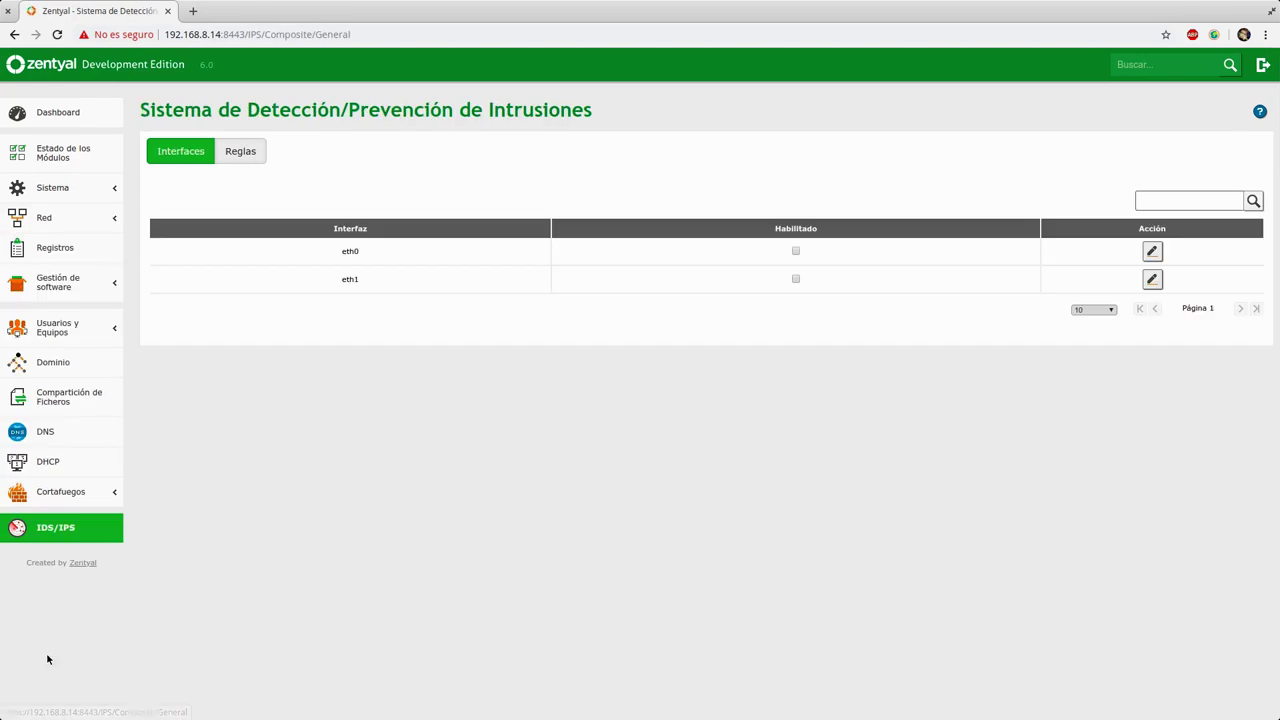
click(796, 279)
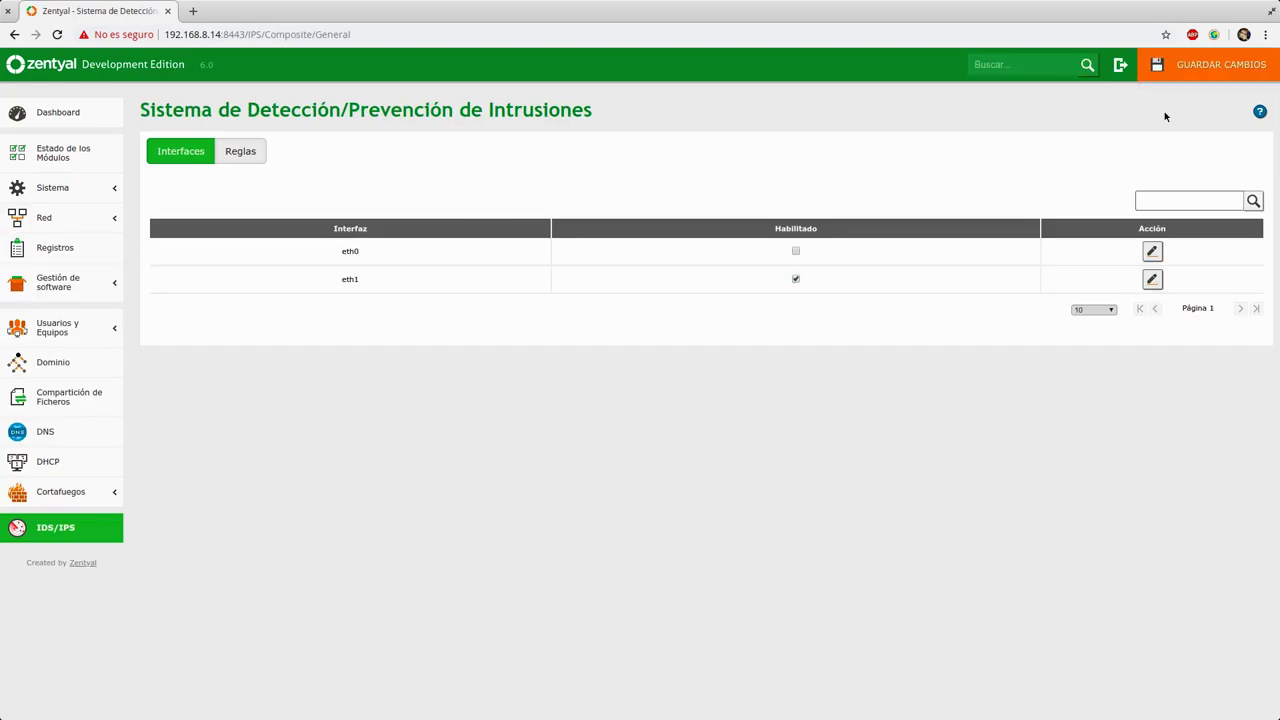
click(1177, 64)
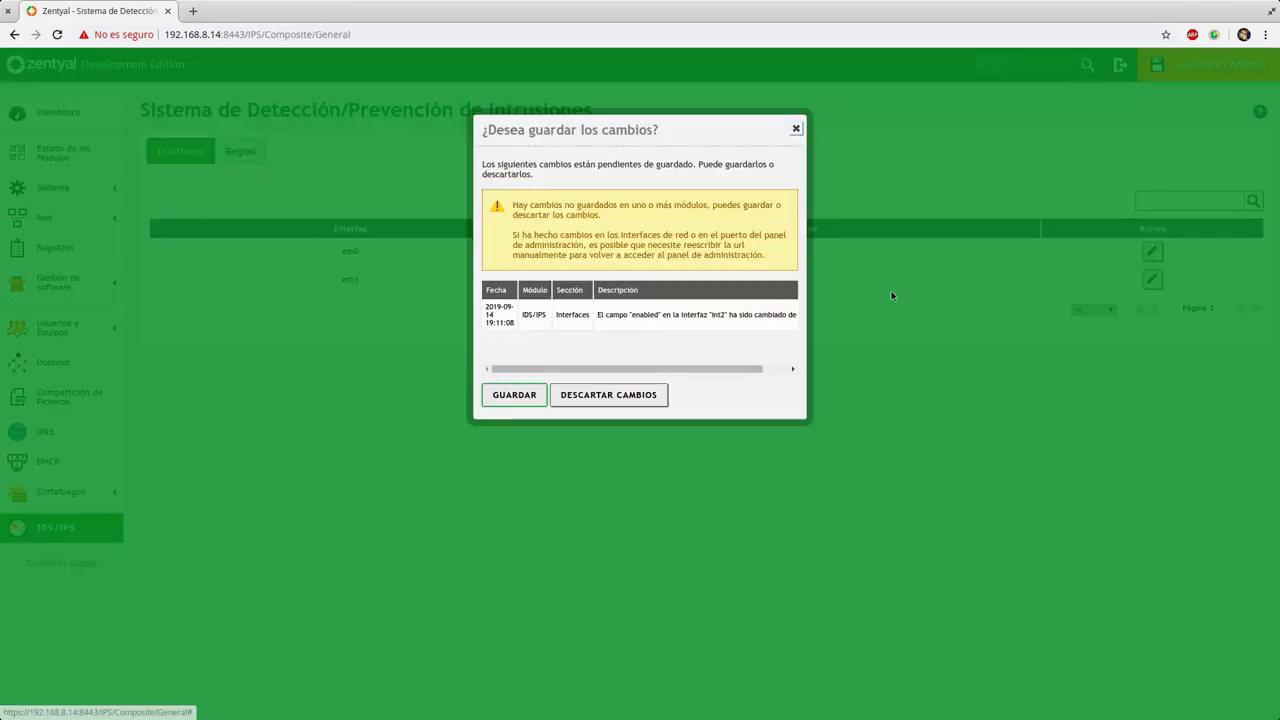
click(513, 396)
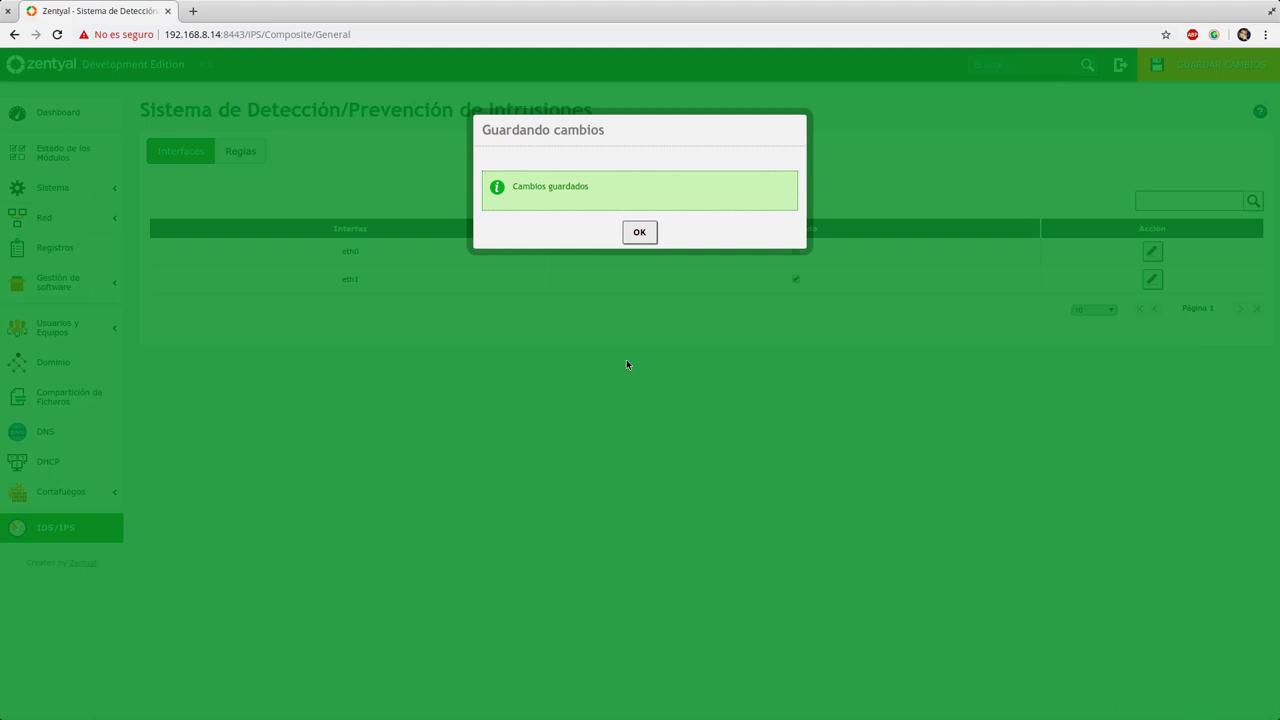
click(650, 232)
click(1152, 279)
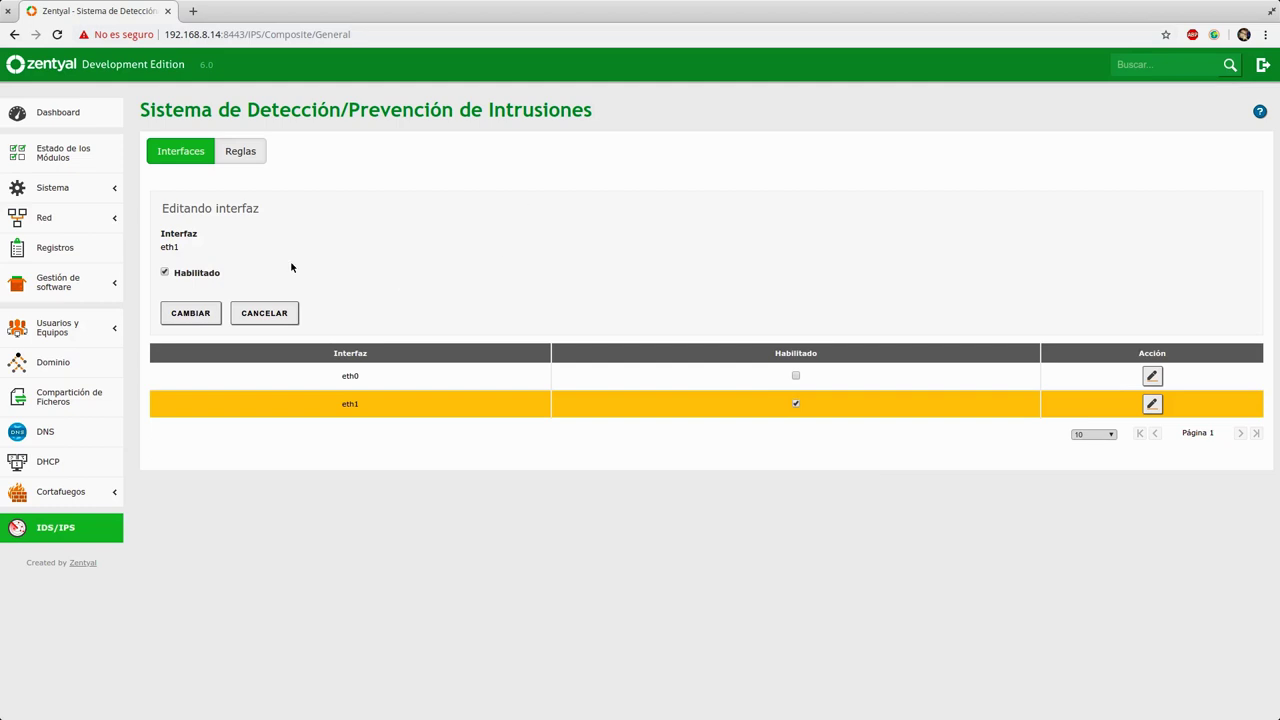
click(276, 317)
Enable all the rule sets of the intrusion detection and prevention system and save the changes.
click(250, 150)
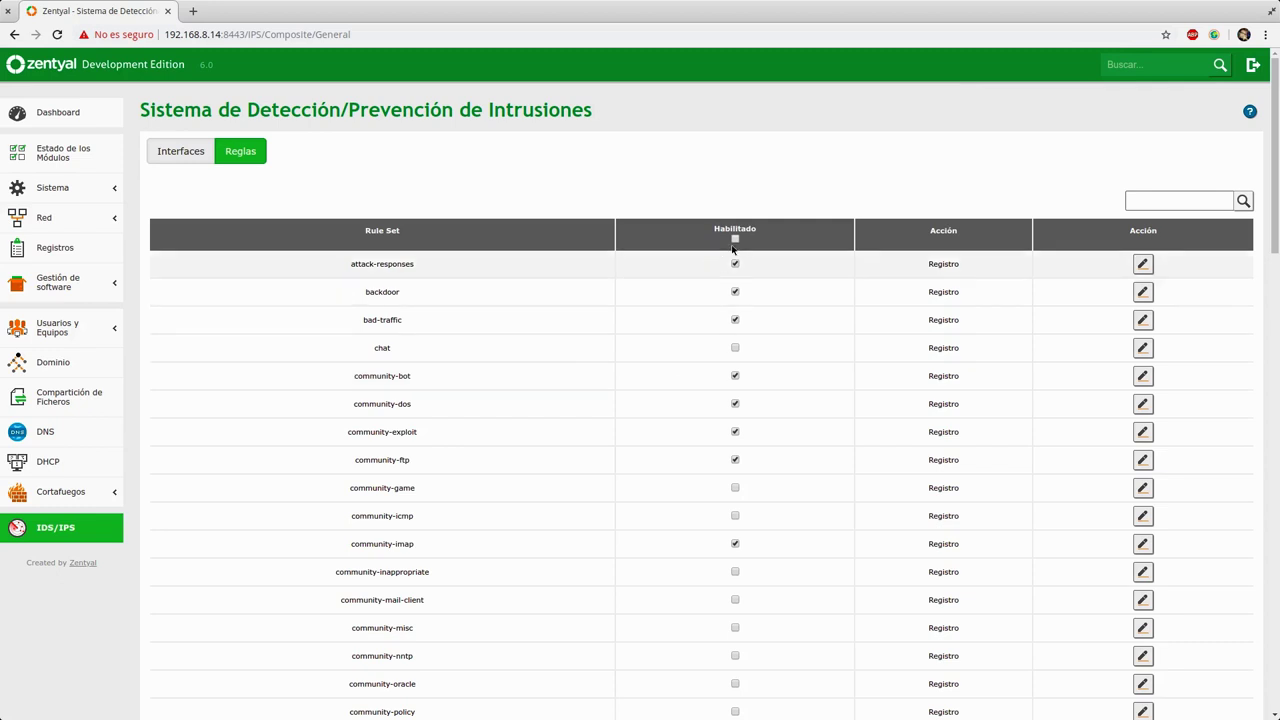
double_click(412, 268)
scroll(443, 357, down, 5)
scroll(443, 361, down, 12)
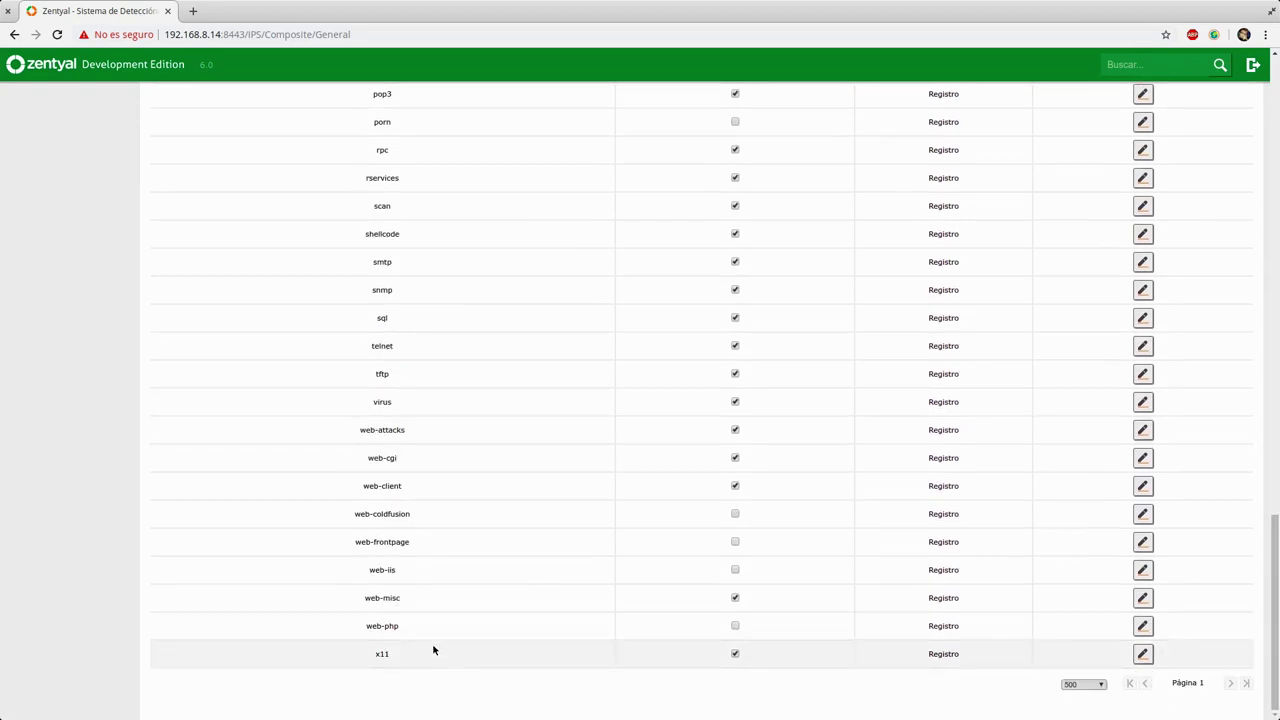
scroll(483, 595, up, 10)
scroll(483, 595, up, 6)
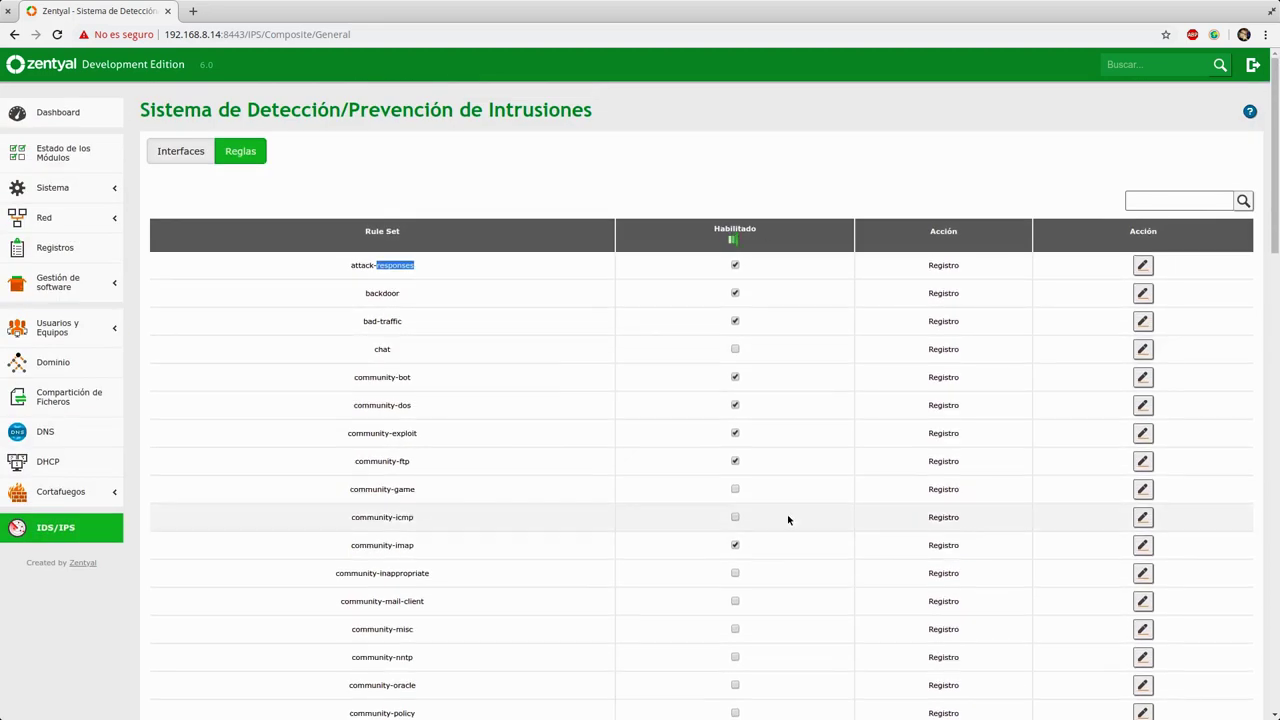
scroll(788, 500, down, 4)
scroll(786, 476, down, 10)
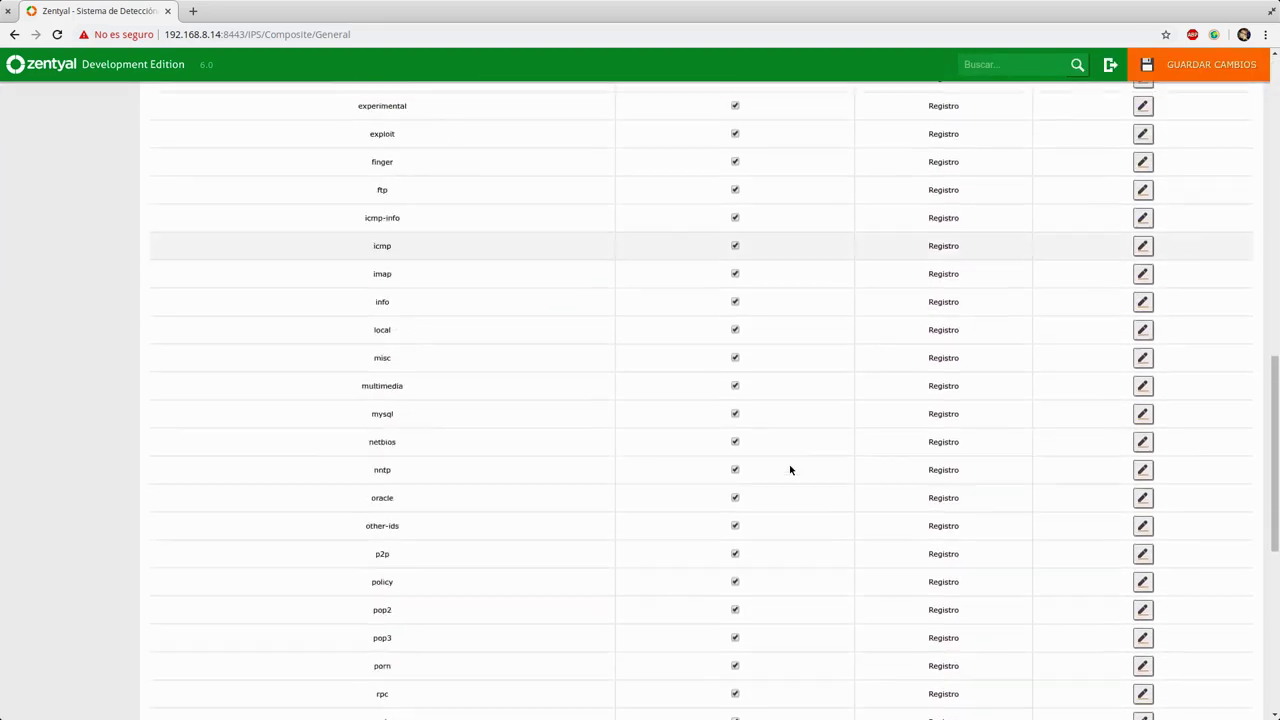
scroll(837, 466, up, 3)
scroll(838, 464, up, 8)
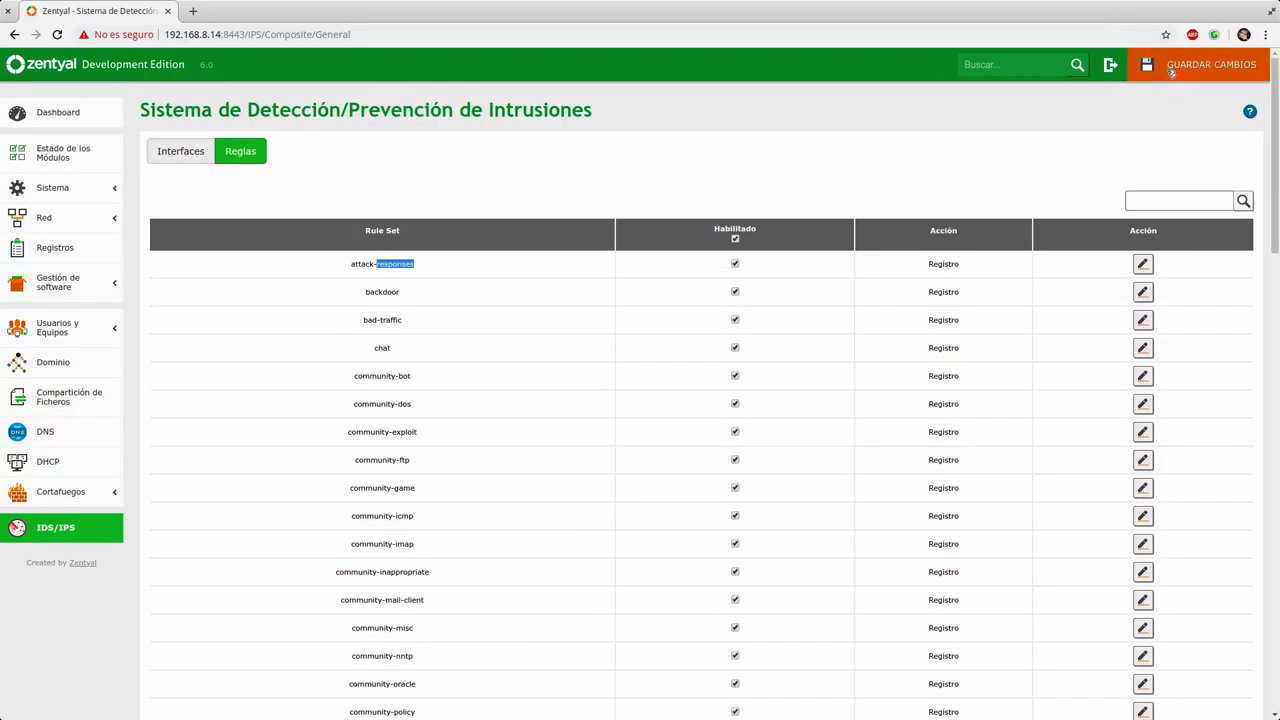
click(1200, 64)
click(510, 265)
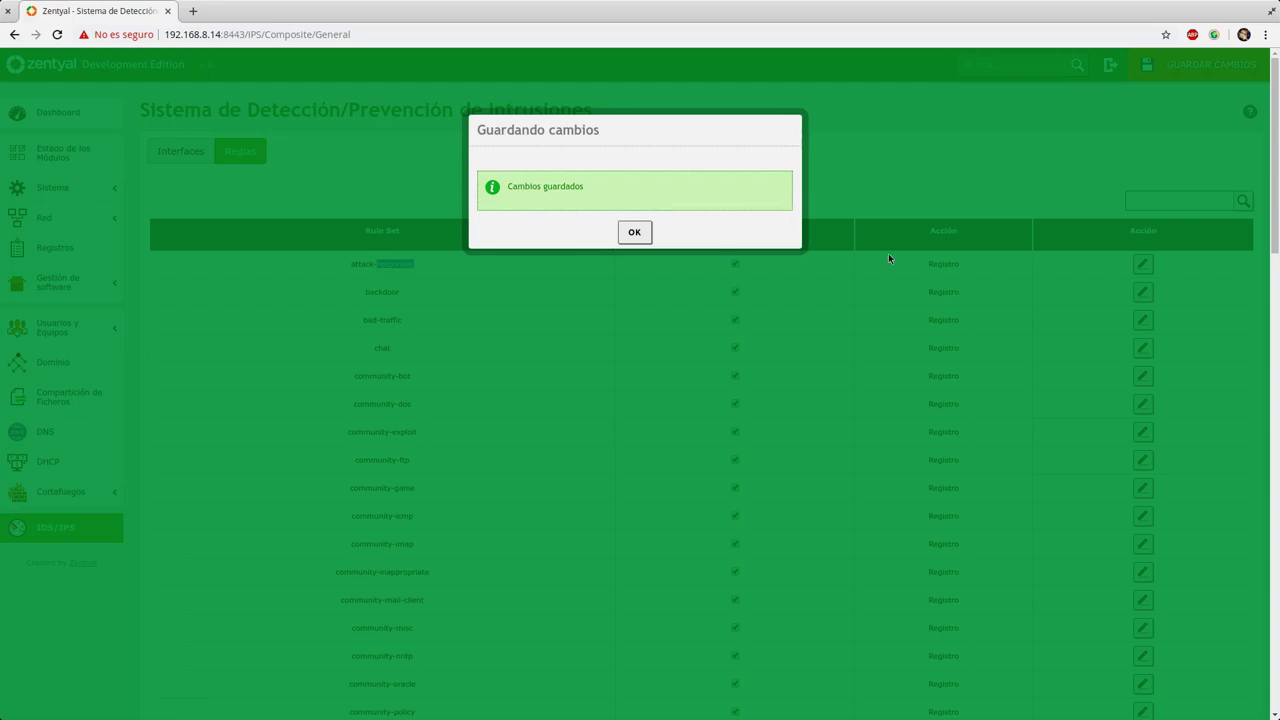
Close the save confirmation and open the eth1 interface's intrusion detection settings for review.
click(634, 232)
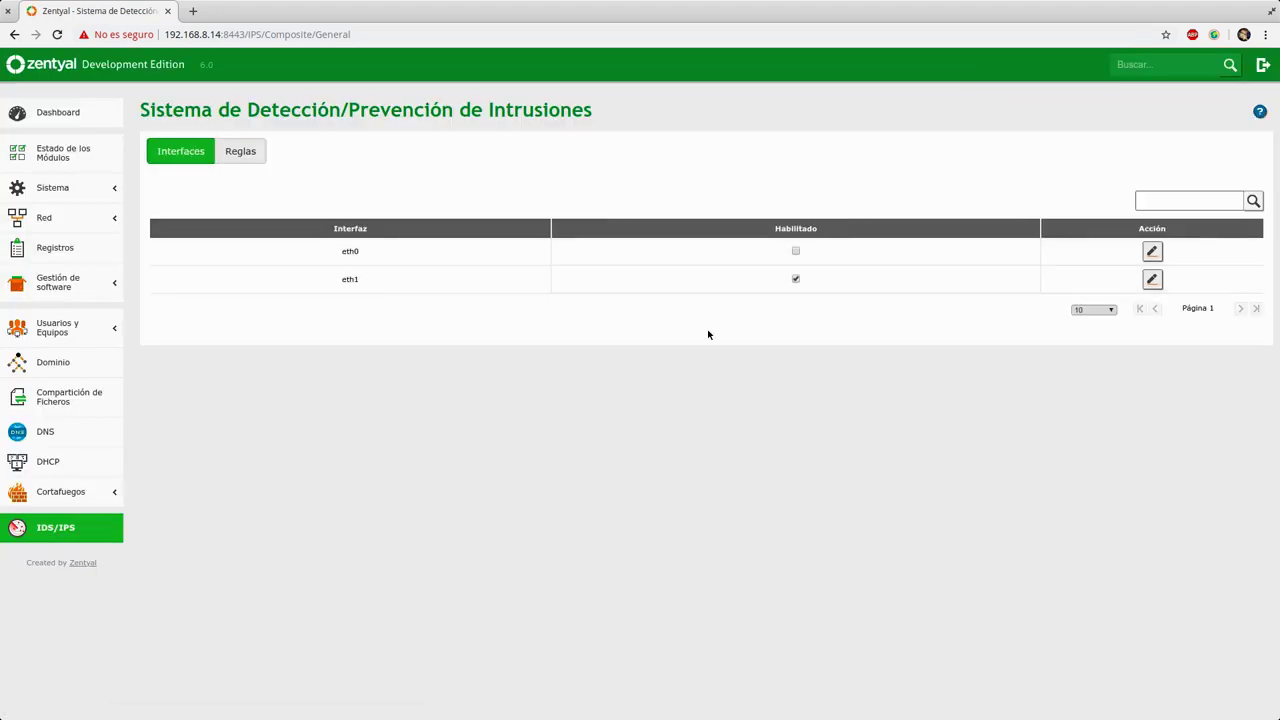
click(1152, 279)
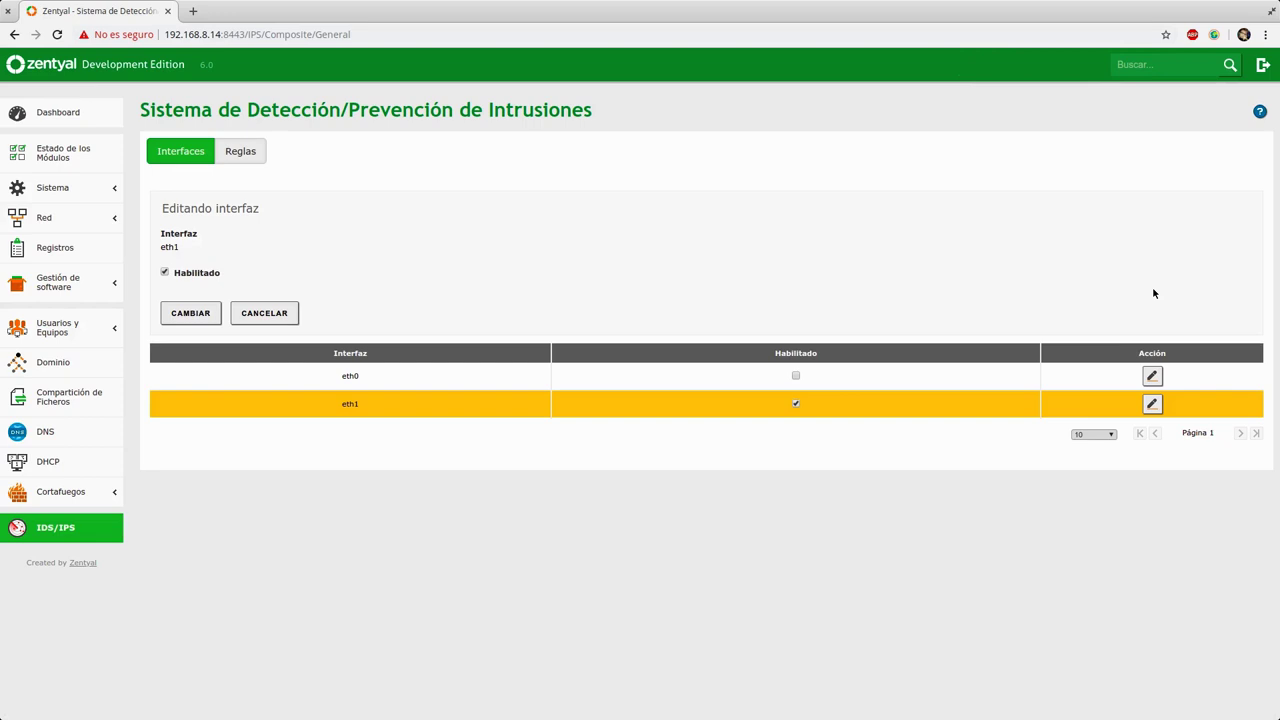
Set the action of the attack-responses rule set to Bloquear and save the changes.
click(255, 155)
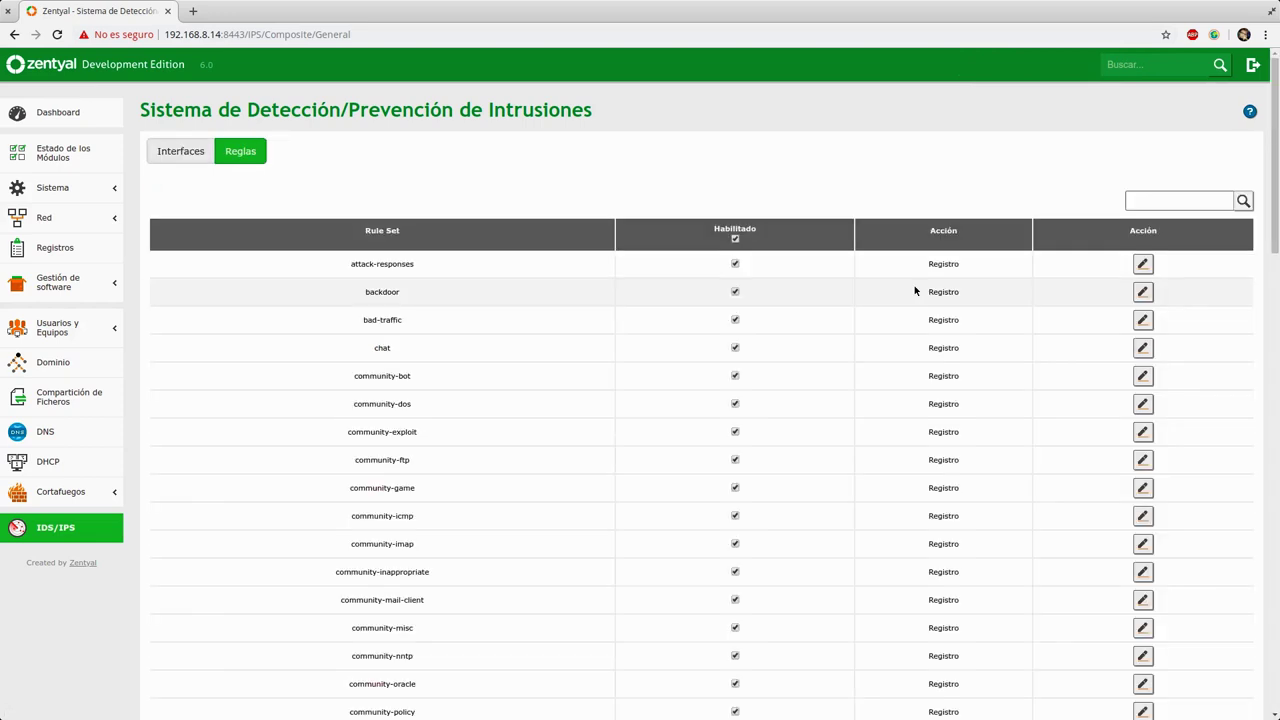
click(1143, 264)
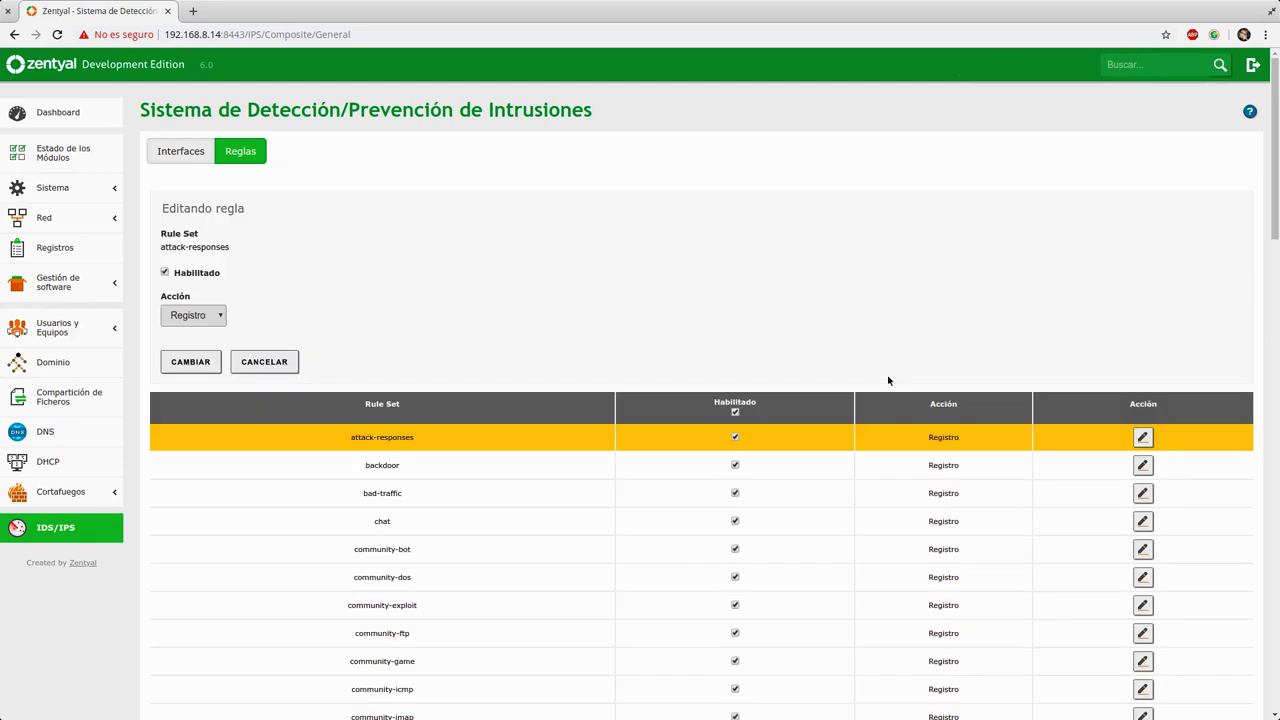
click(195, 316)
click(190, 343)
click(192, 362)
click(1177, 68)
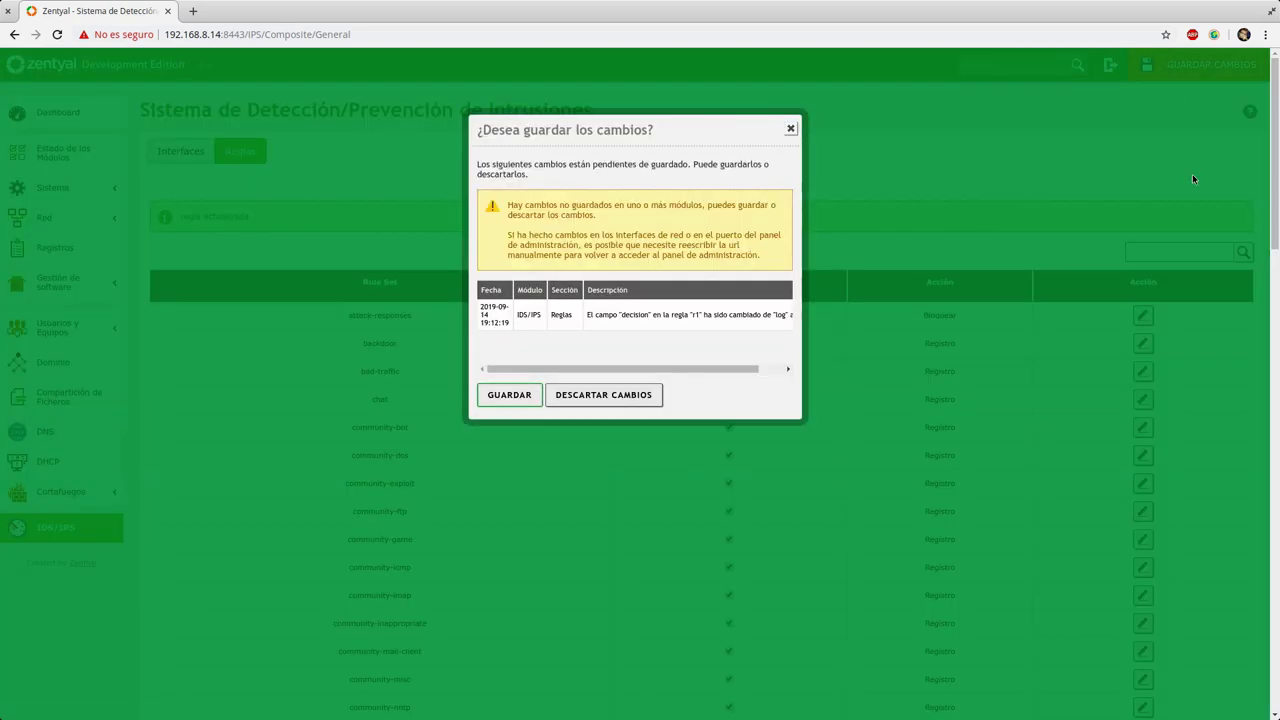
click(509, 394)
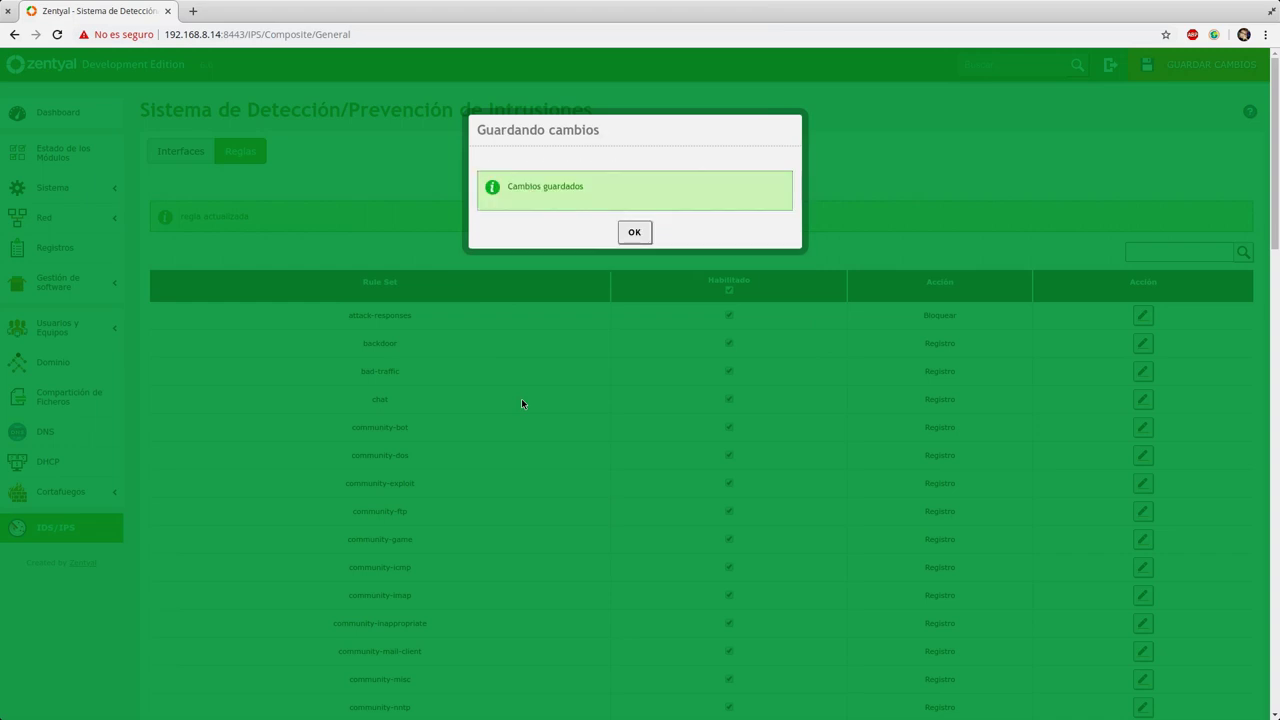
click(634, 232)
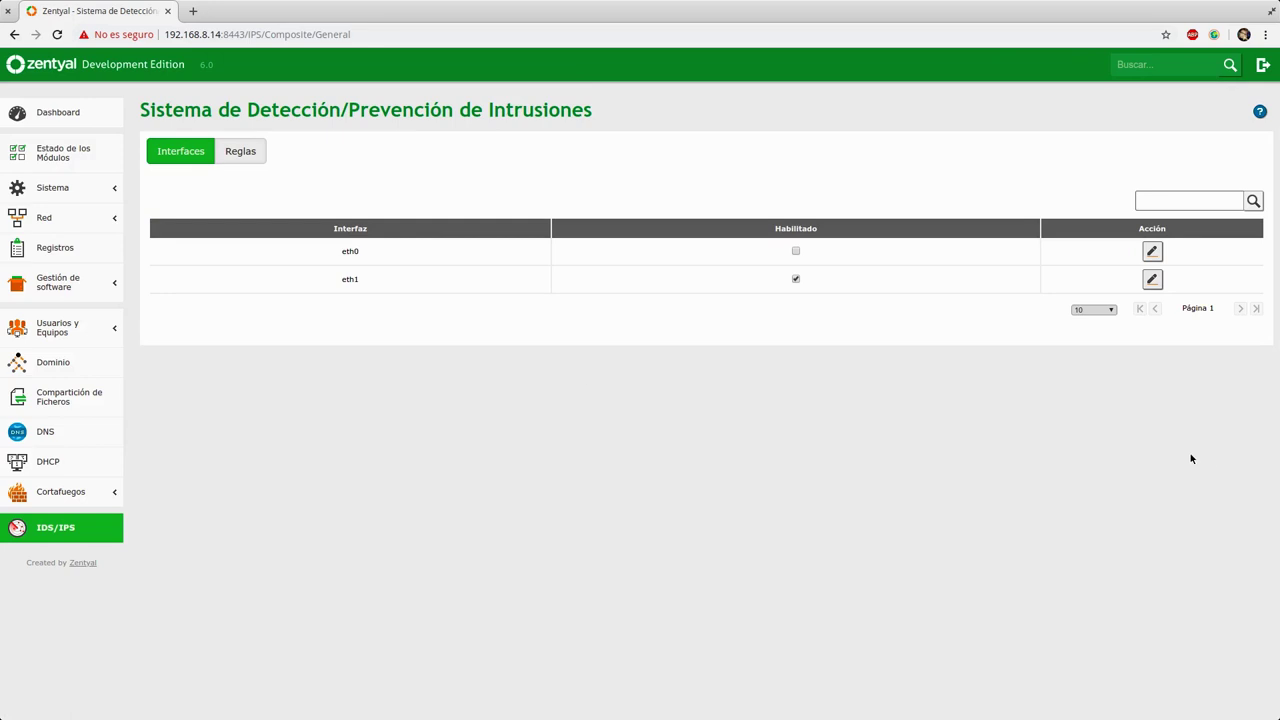
Review the IDS/IPS rule sets list with each set's enabled state and action.
click(226, 162)
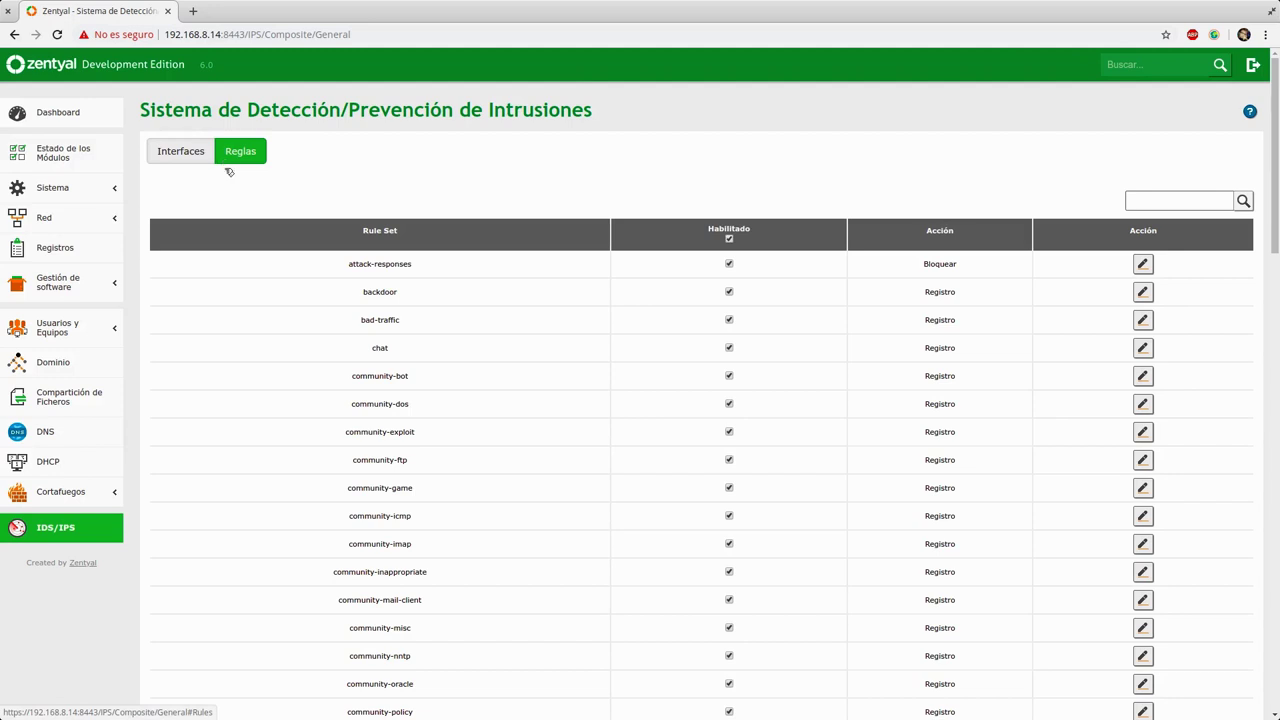
scroll(400, 337, down, 10)
scroll(491, 371, up, 10)
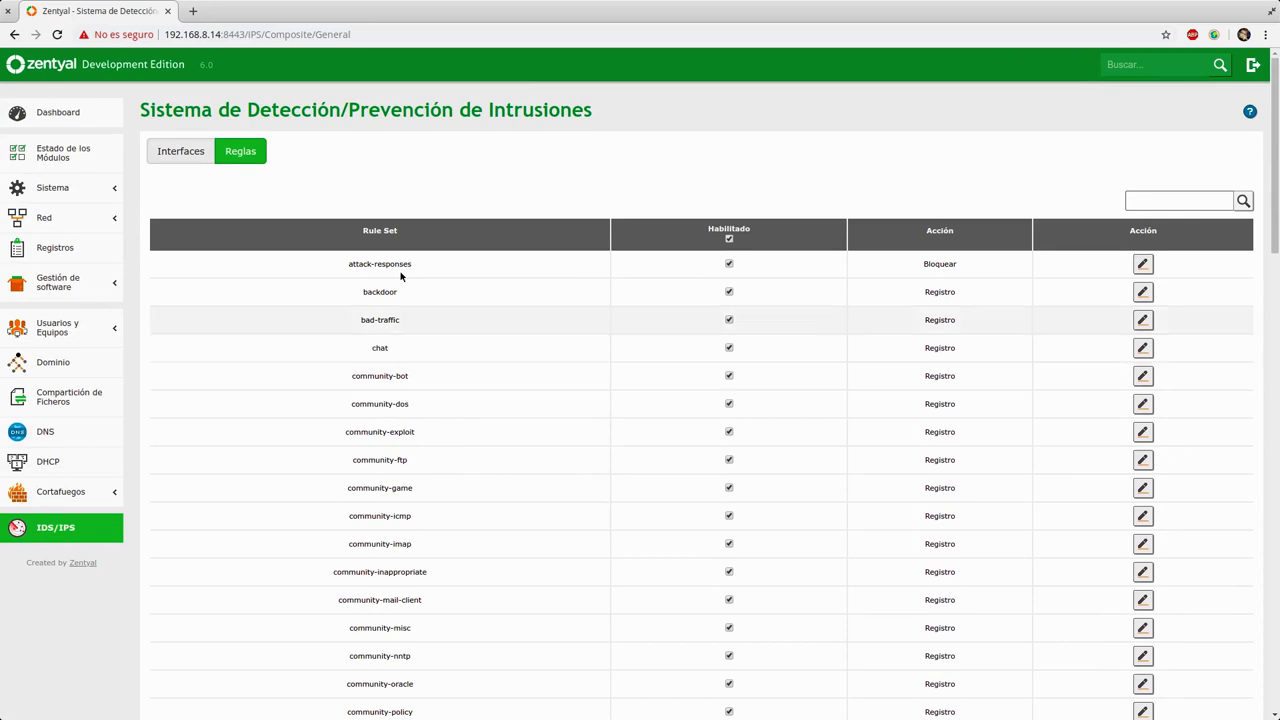
View the Zentyal components available for installation in the basic mode.
click(60, 282)
click(77, 311)
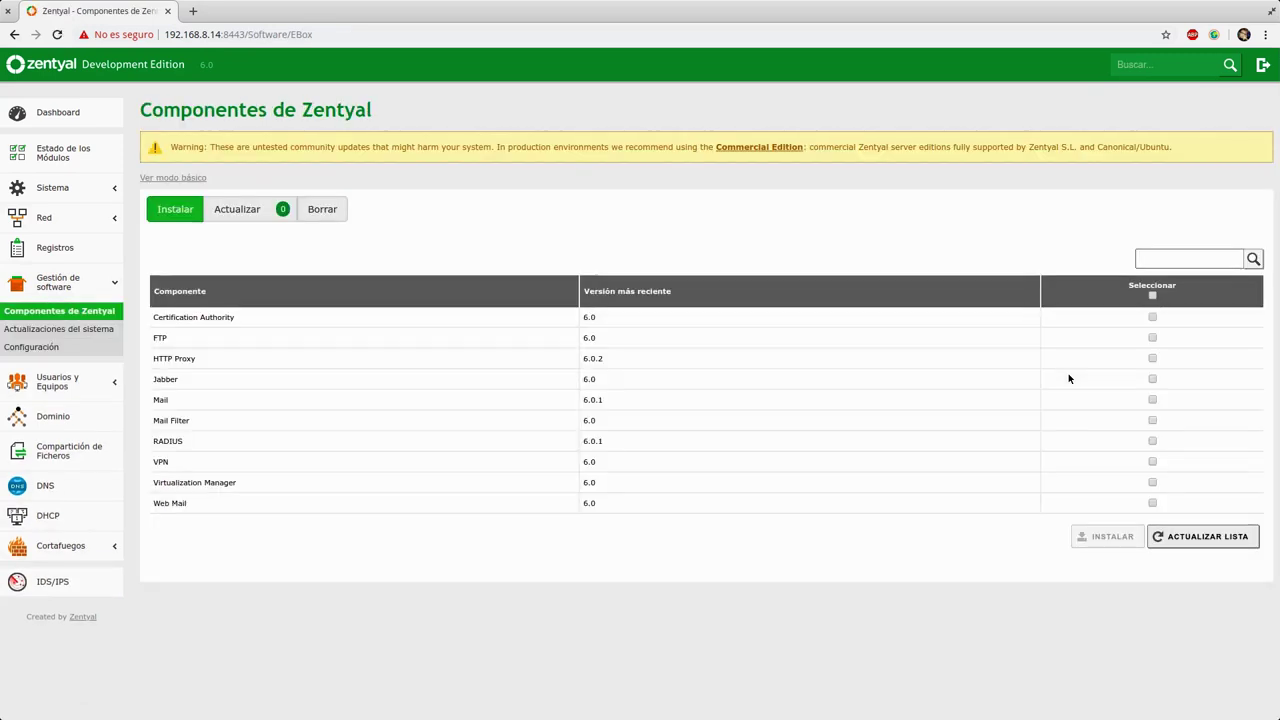
click(175, 178)
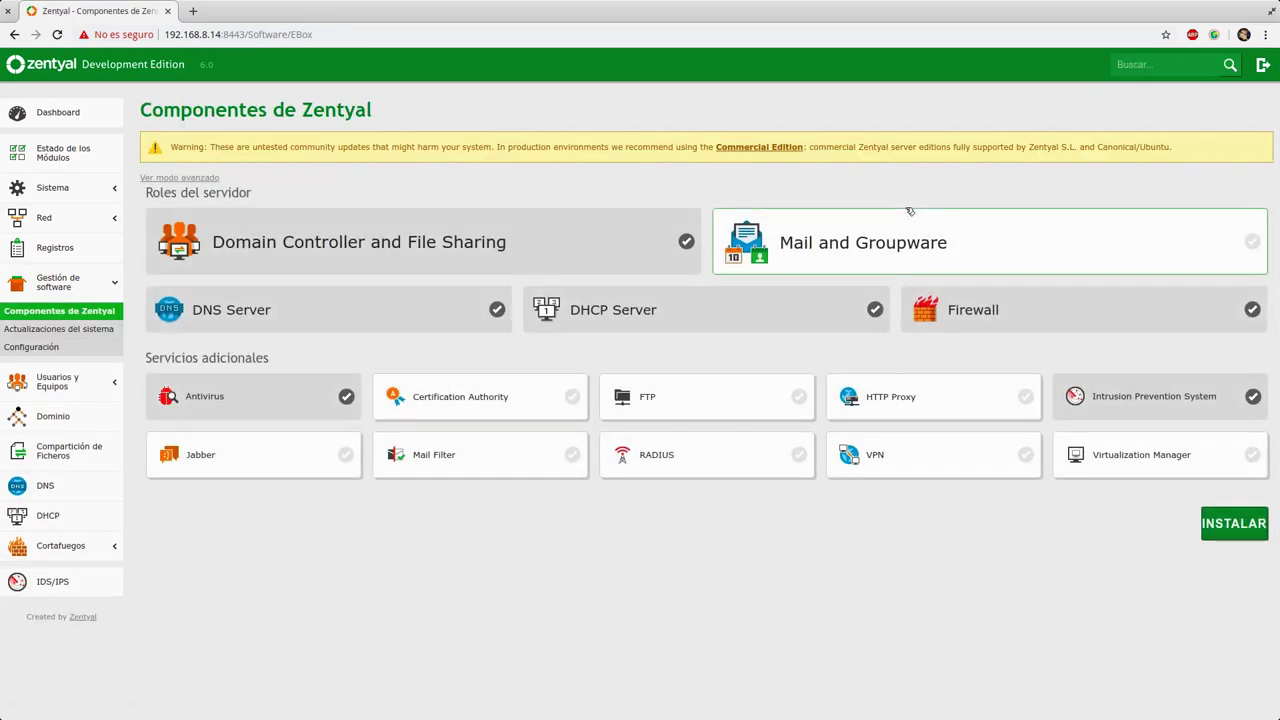